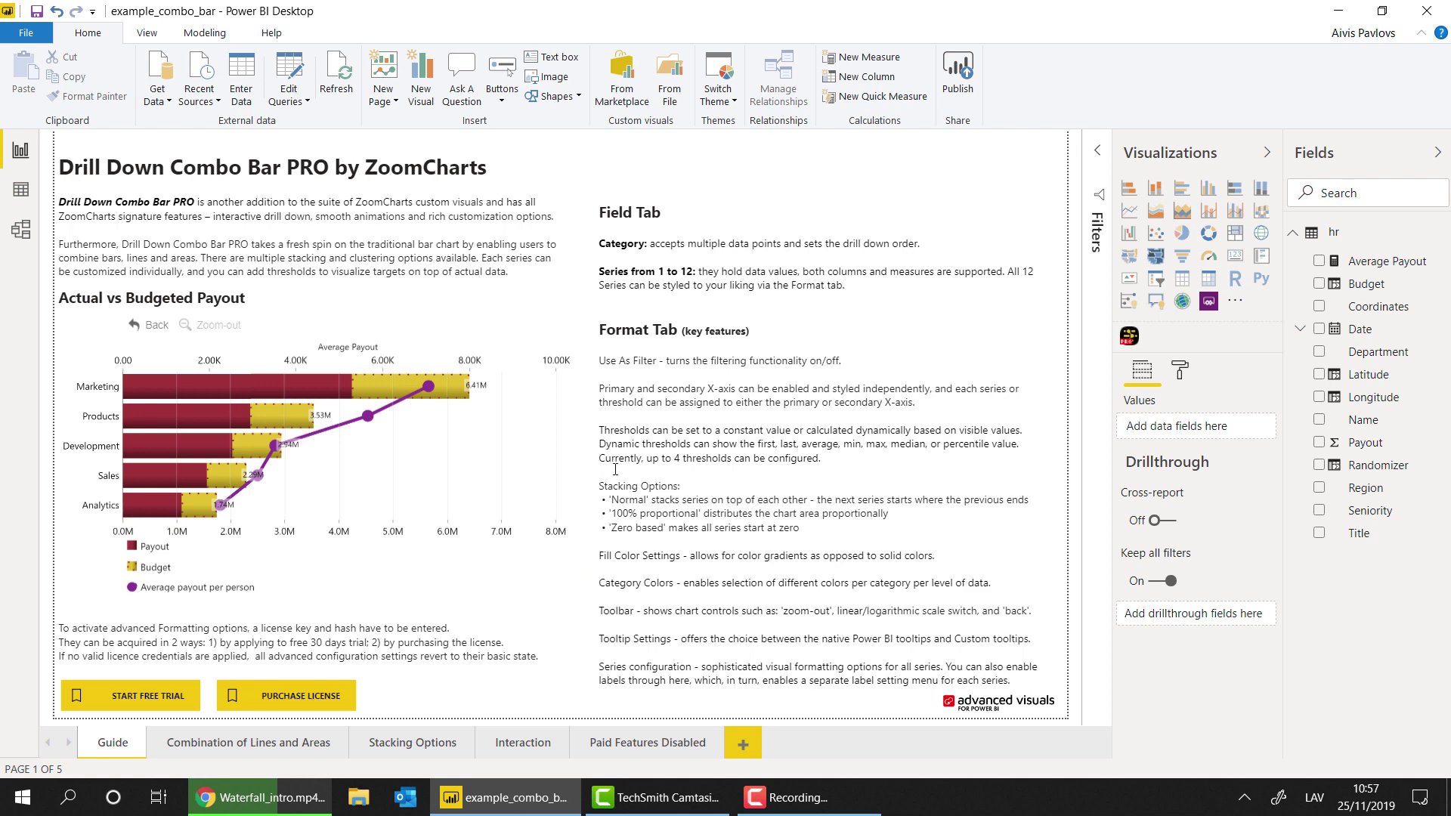
Add a new blank page with an enlarged, empty Drill Down Combo Bar PRO visual.
click(755, 744)
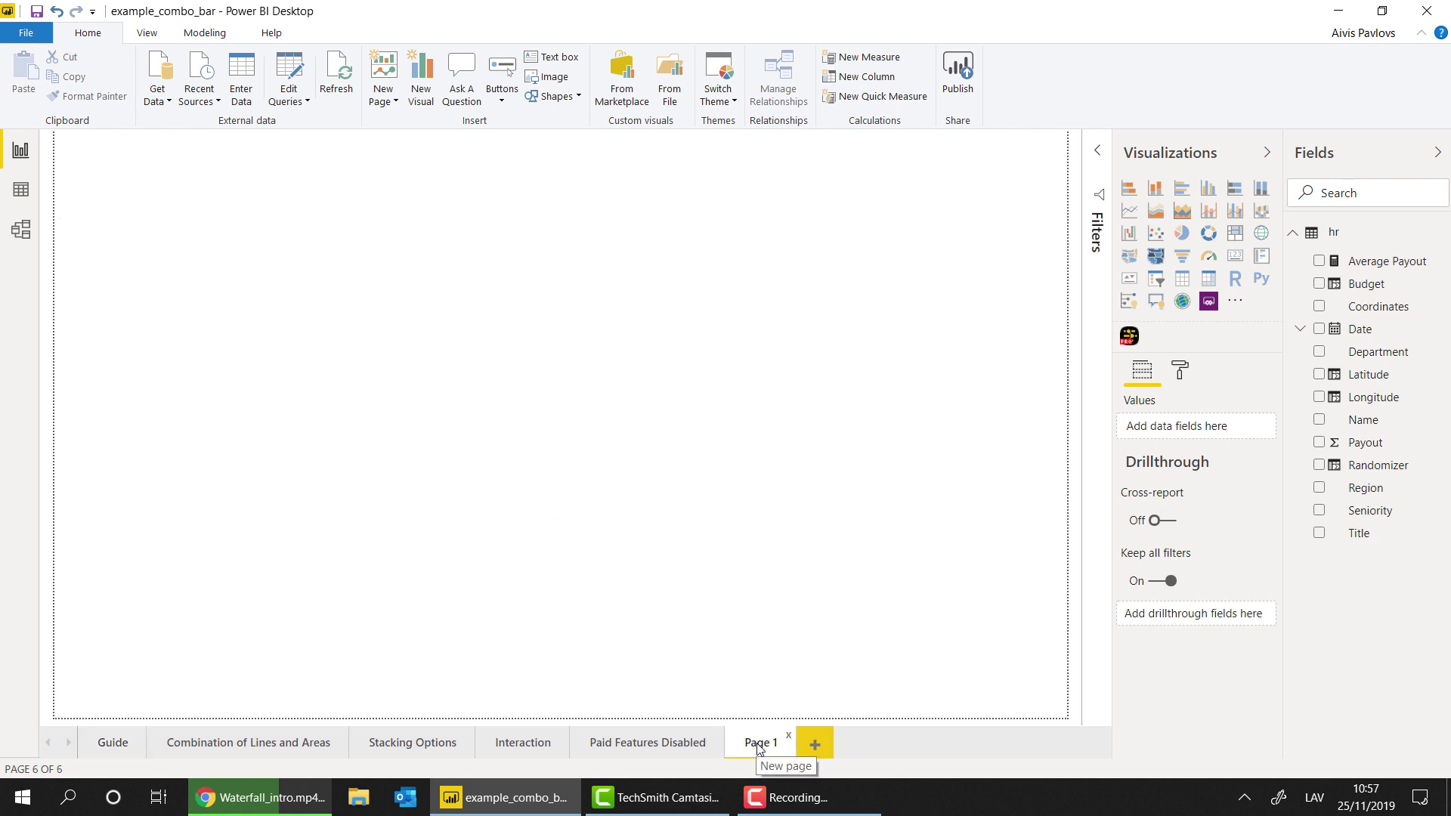
click(1130, 336)
drag(283, 386, 718, 605)
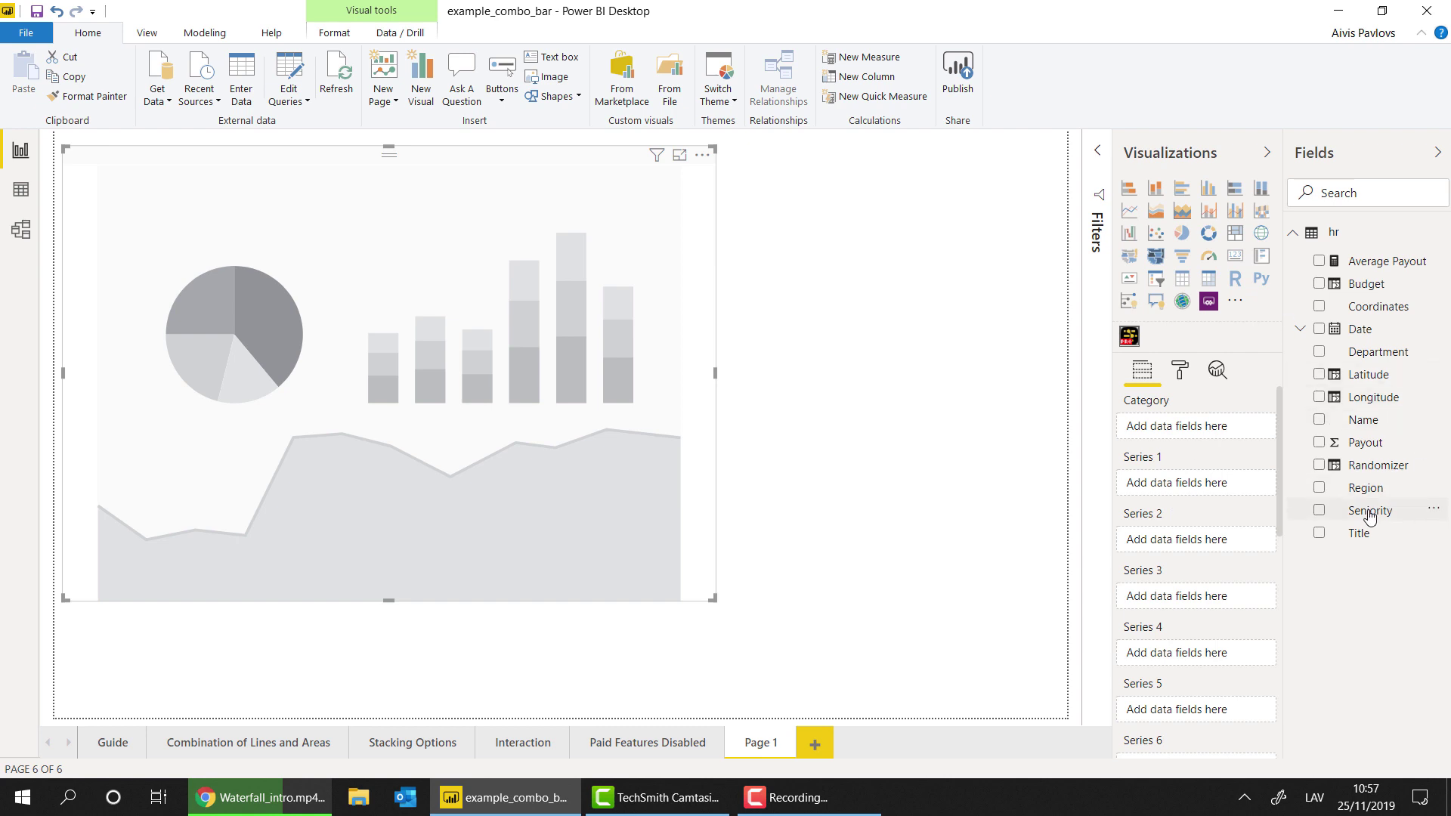
Build the visual's Category hierarchy from Region, then Title, then Name.
drag(1360, 500, 1192, 441)
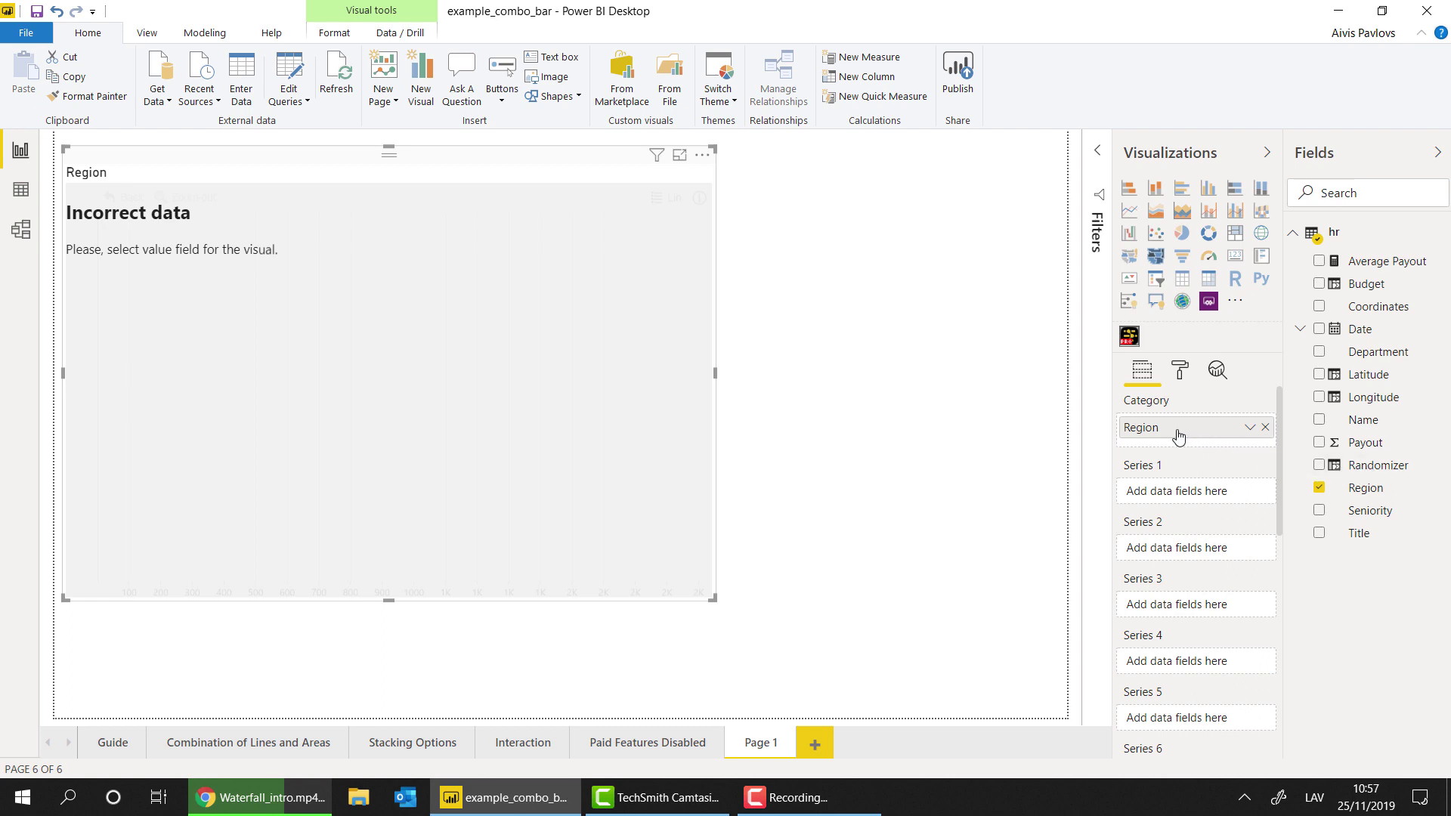
click(1319, 533)
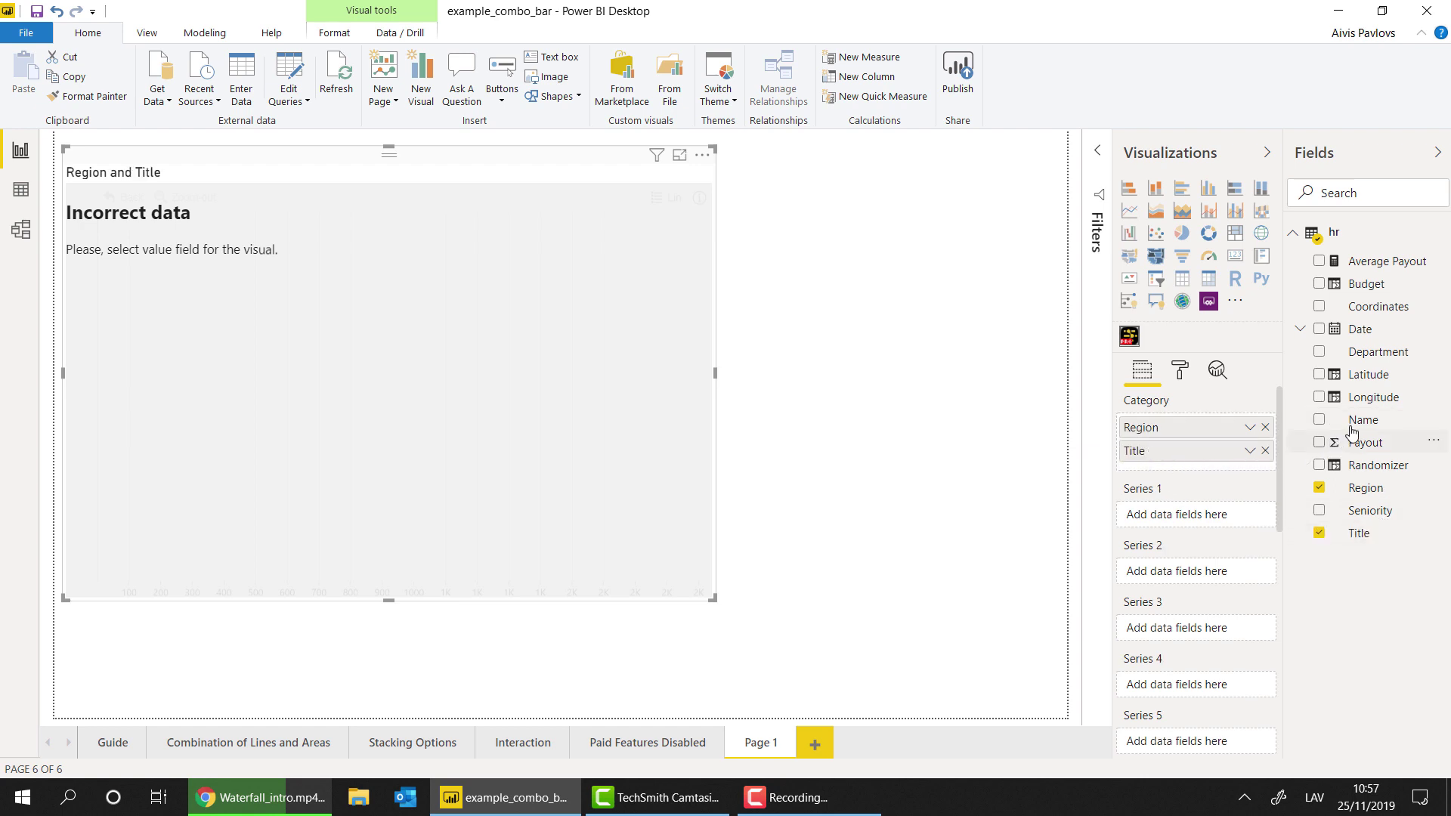
drag(1360, 427, 1184, 468)
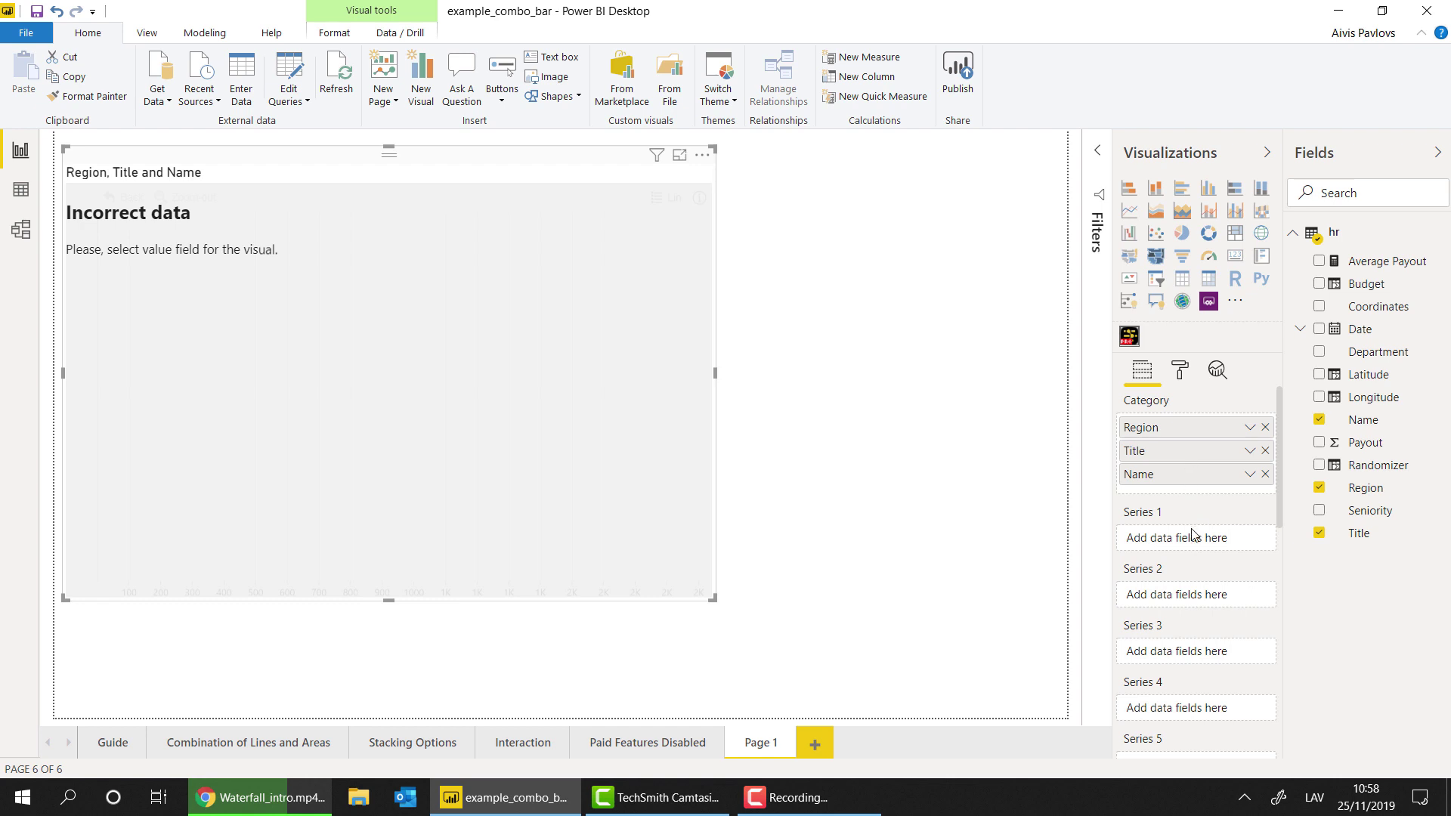
scroll(1198, 522, down, 3)
scroll(1232, 510, up, 1)
mouse_move(1281, 481)
mouse_down()
mouse_move(1266, 648)
mouse_move(1260, 482)
mouse_up()
scroll(1261, 484, up, 2)
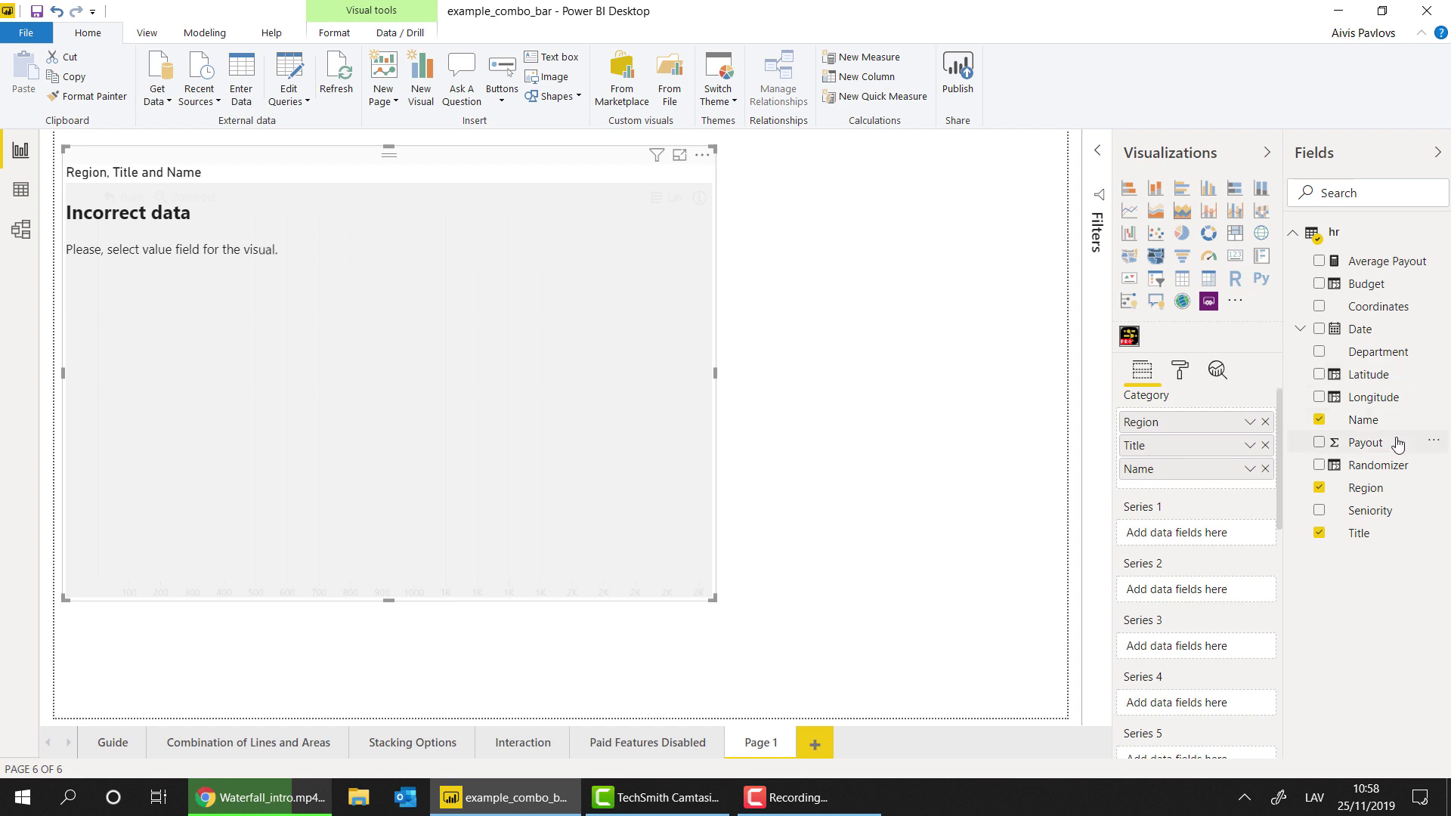
Assign Payout to Series 1 and Average Payout to Series 2.
drag(1397, 448, 1203, 533)
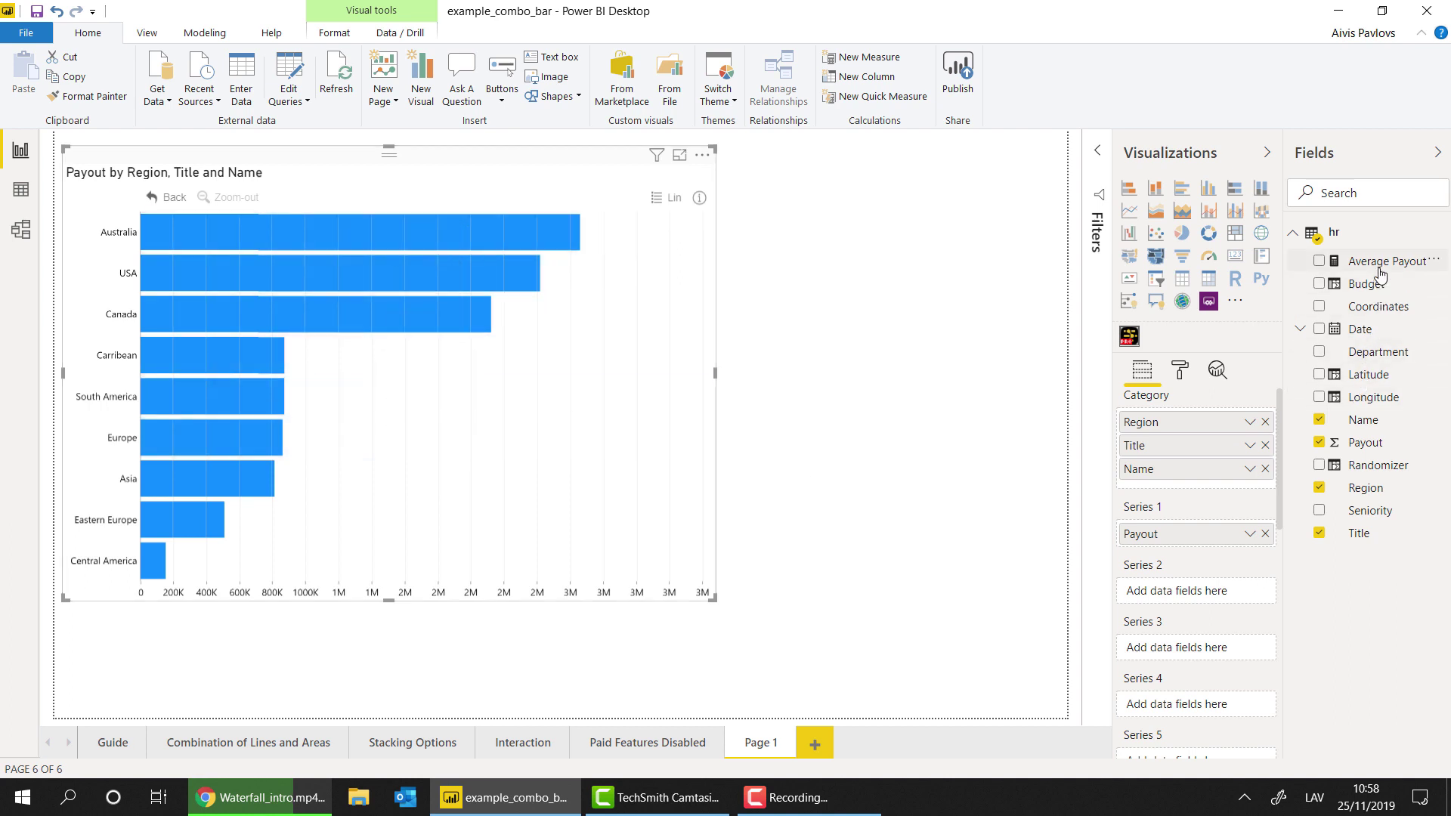
drag(1380, 272, 1178, 595)
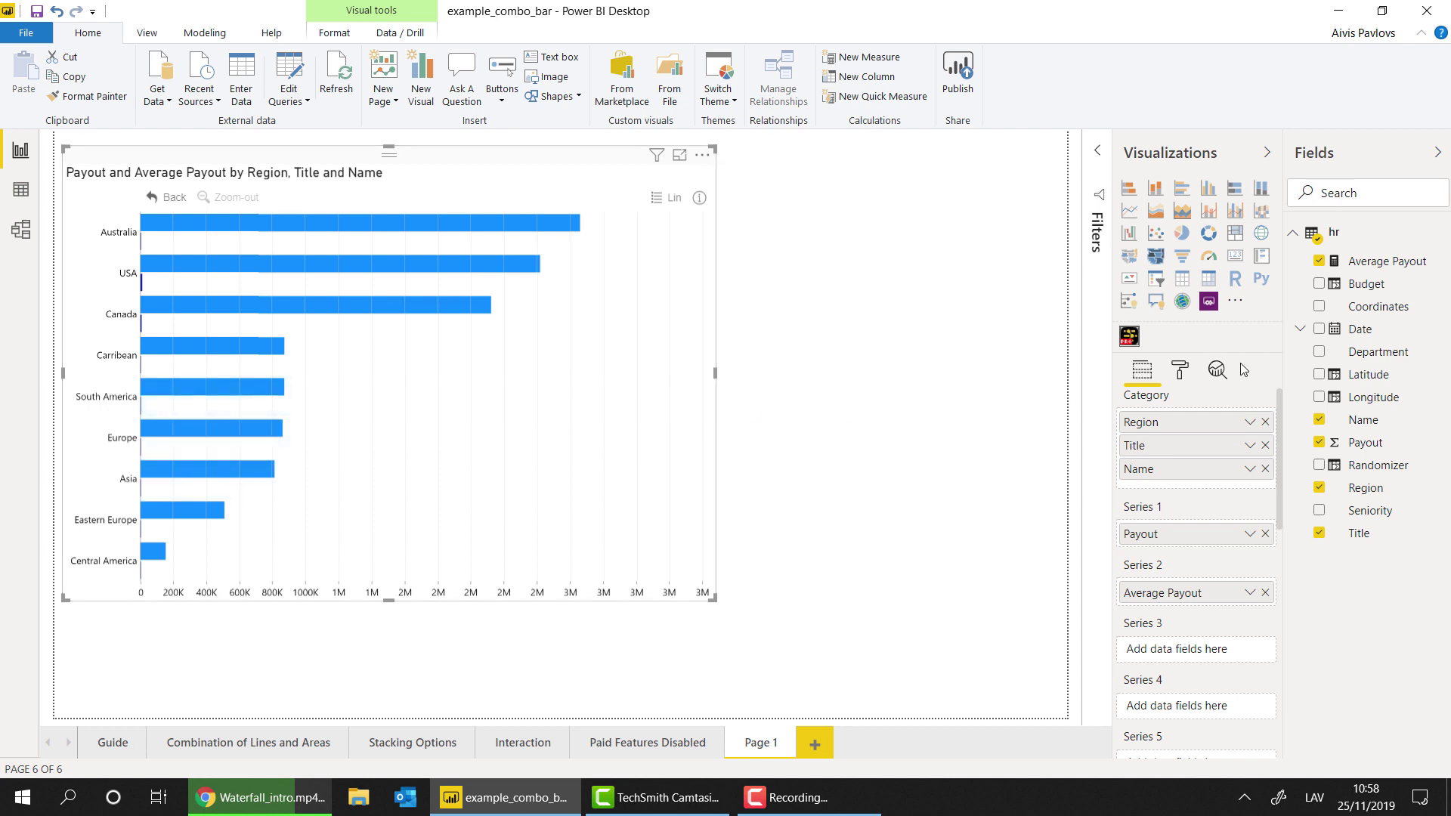
Set Series 2's value axis to Secondary in the visual's formatting.
click(1182, 378)
scroll(1199, 609, down, 5)
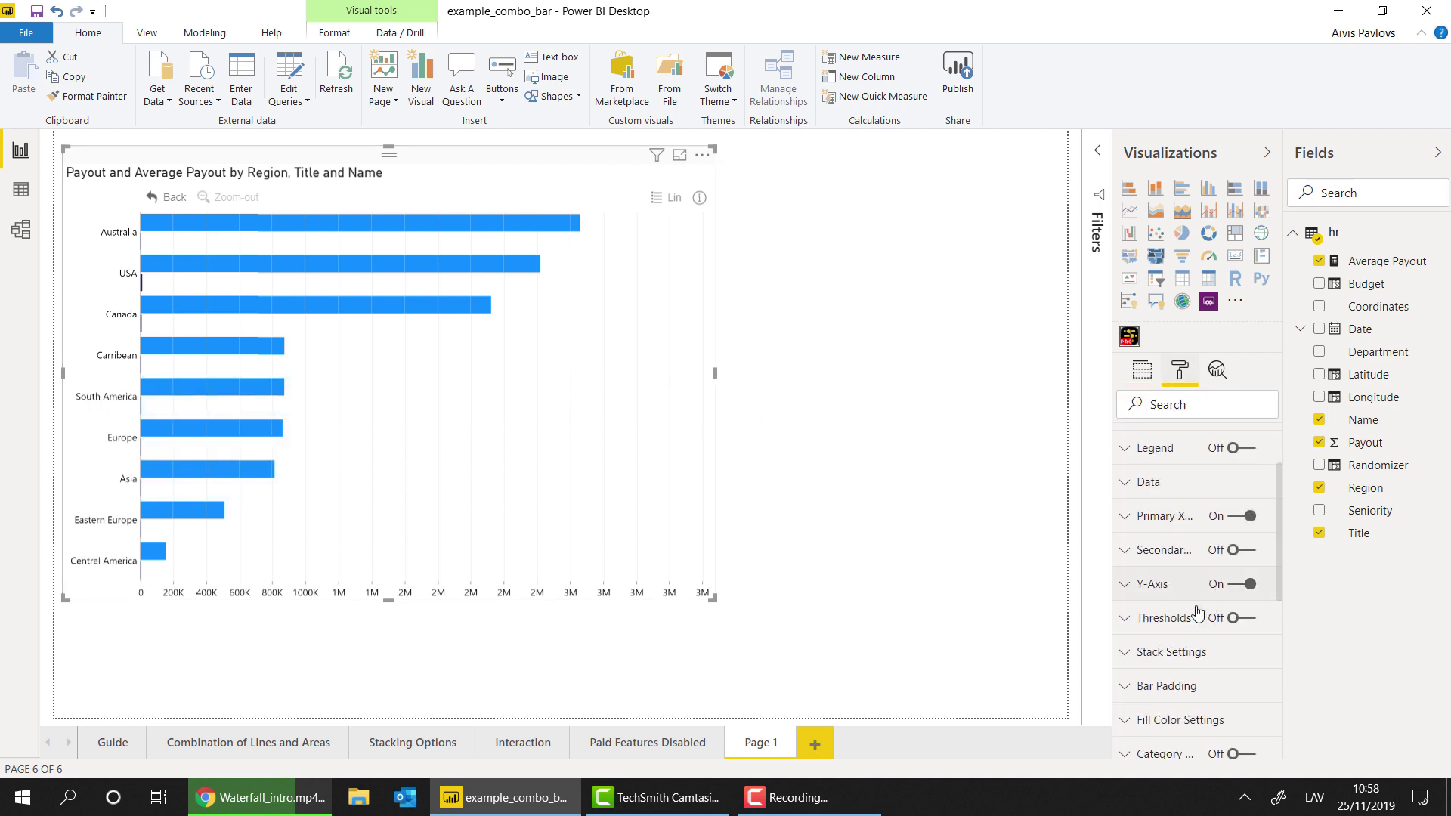
scroll(1183, 627, down, 3)
click(1167, 611)
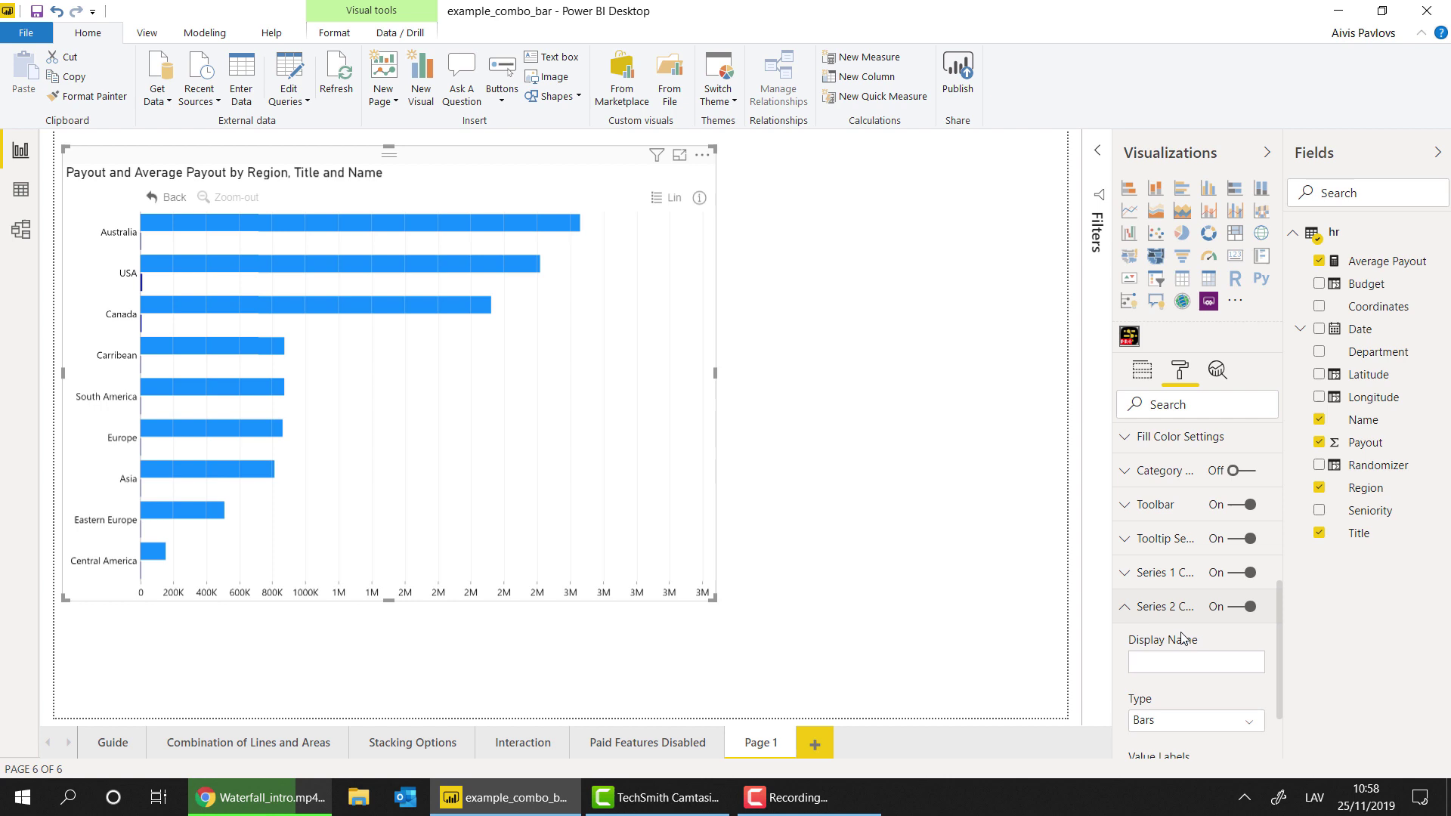
scroll(1179, 628, down, 3)
scroll(1184, 640, down, 10)
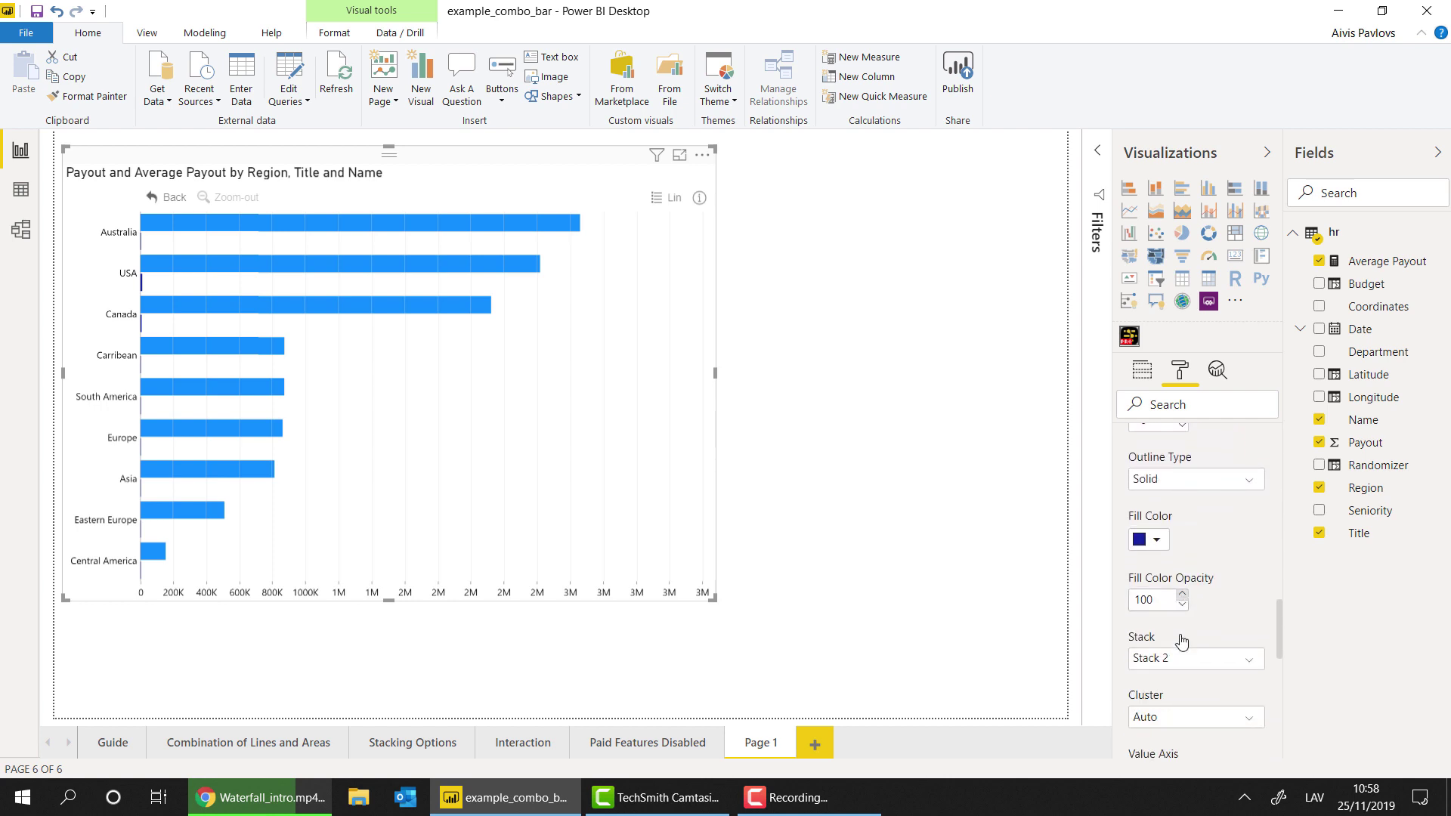
scroll(1166, 669, down, 2)
click(1170, 633)
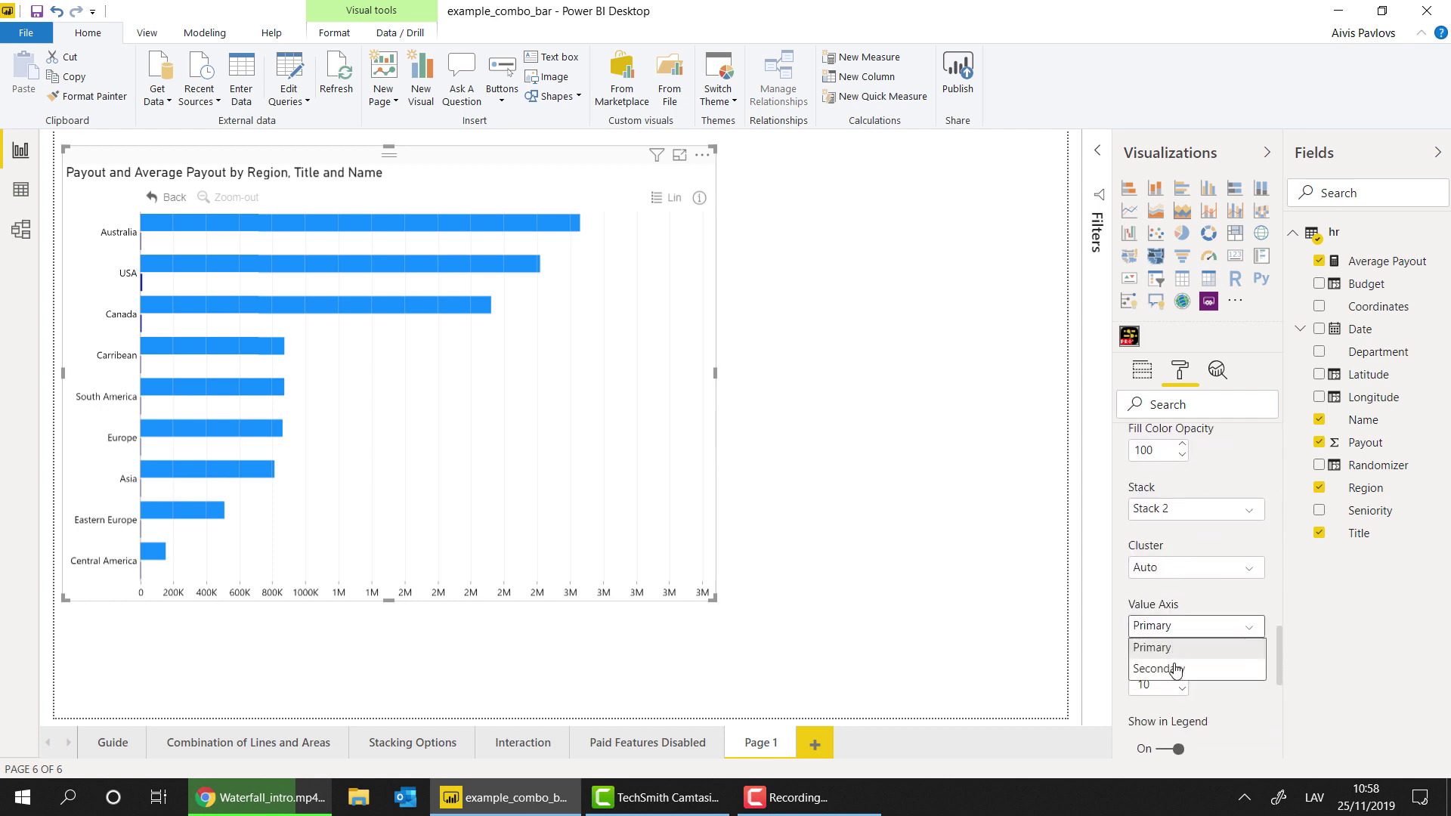
click(1173, 668)
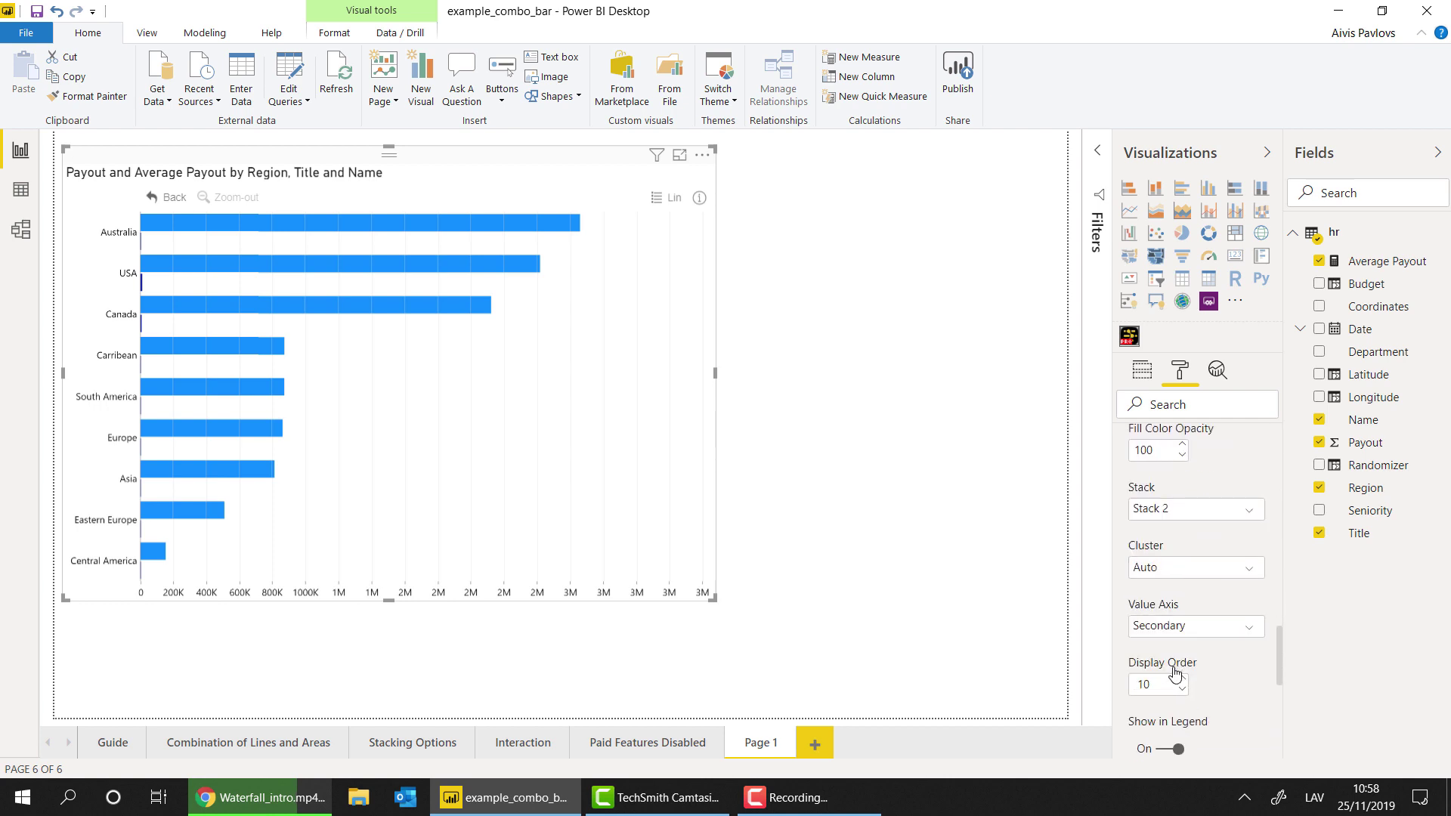
Turn on the Secondary X-axis so it shows along the chart's top.
click(1143, 378)
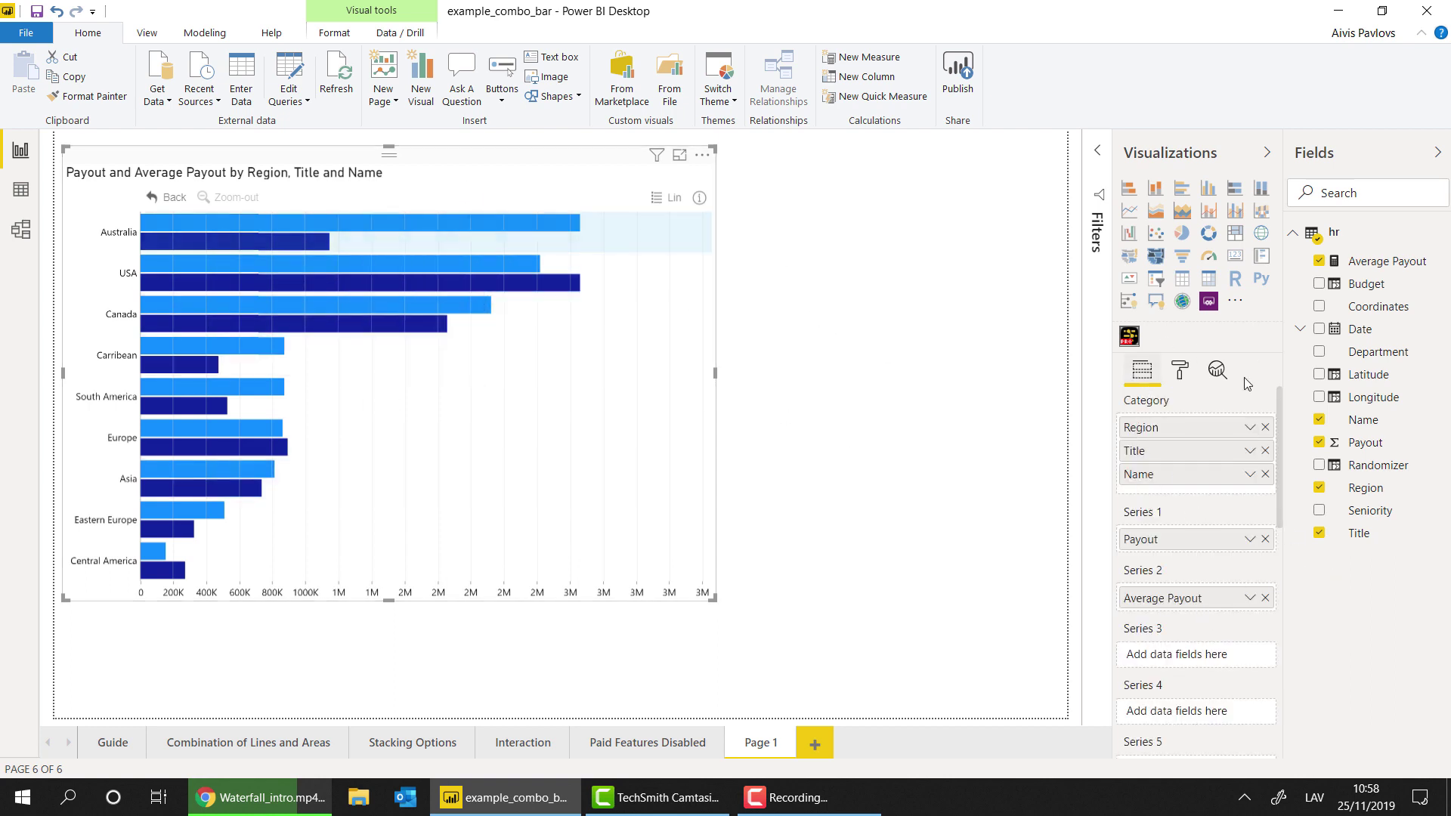
click(1178, 373)
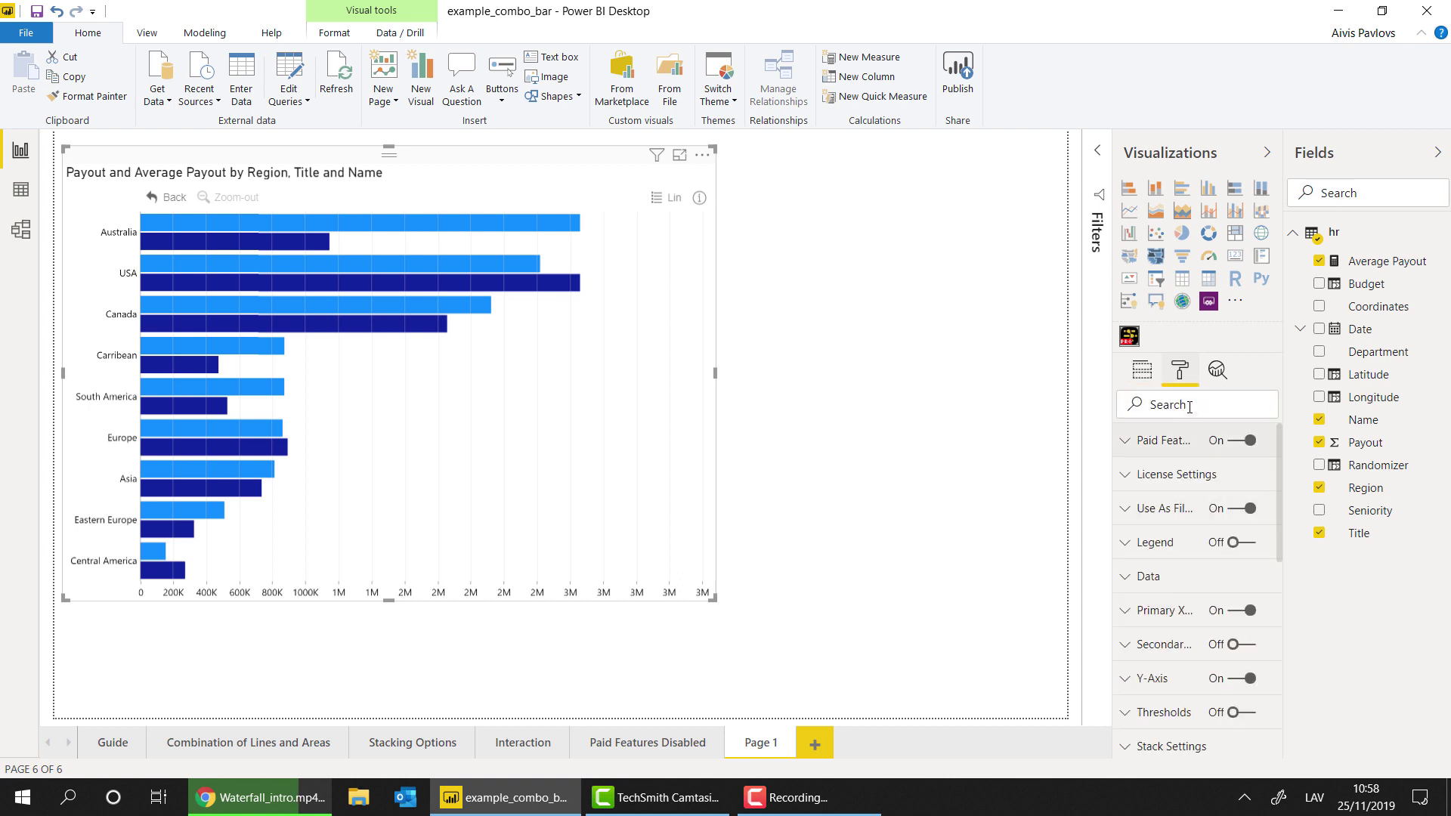
scroll(1189, 512, down, 1)
click(1250, 554)
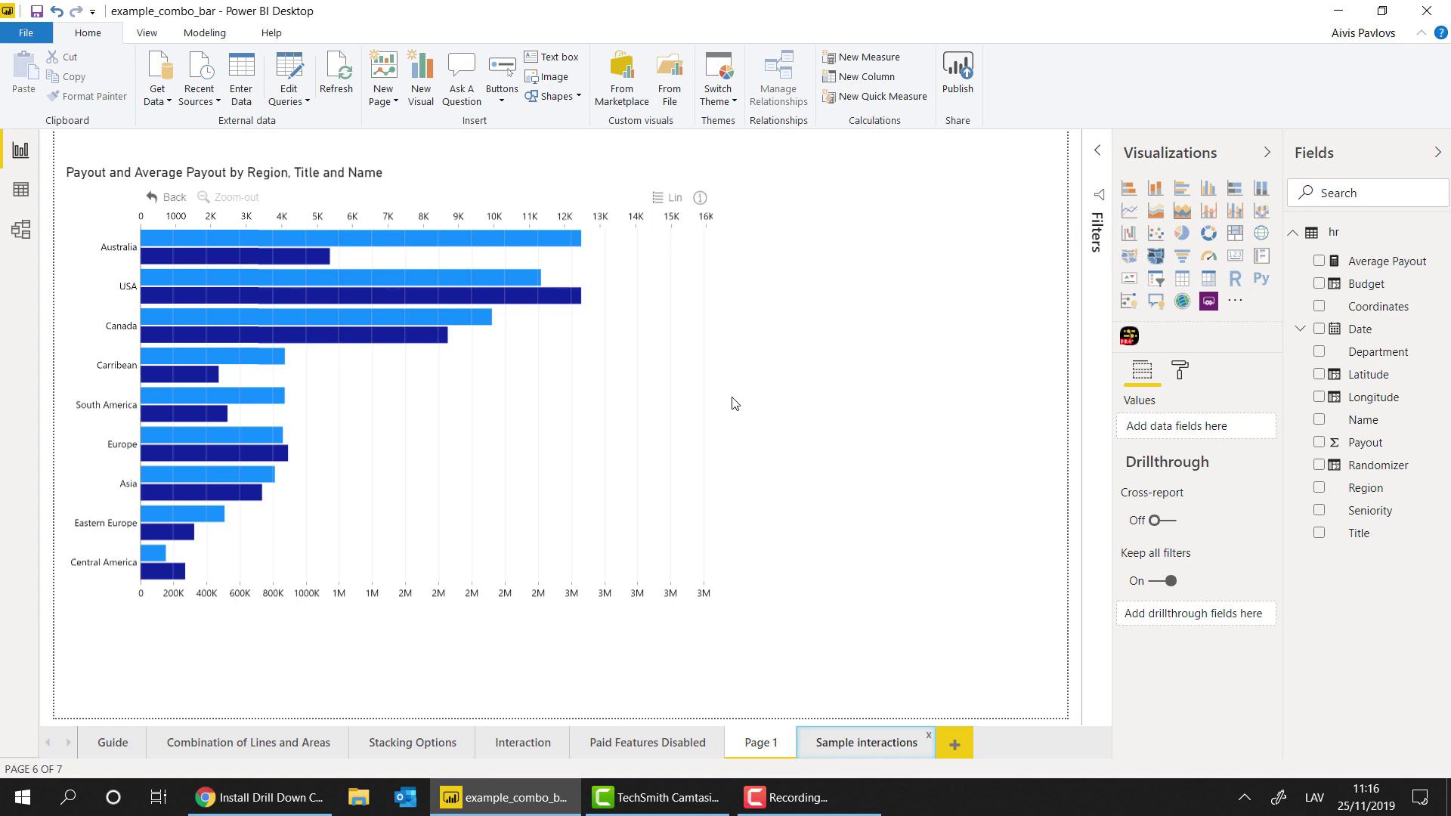
On the Sample interactions page, drill the payout chart into Australia's job titles.
click(864, 743)
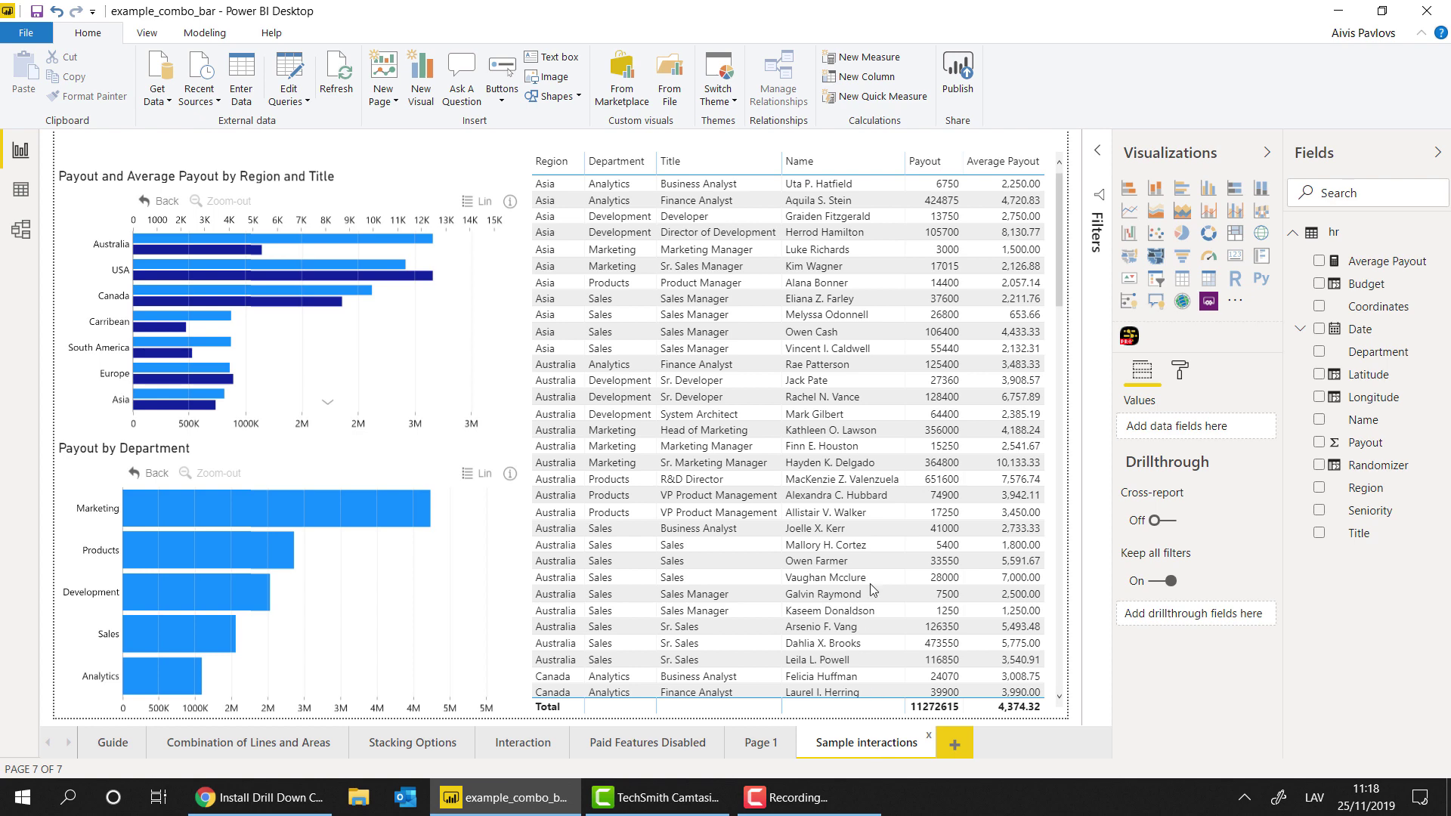
mouse_move(170, 252)
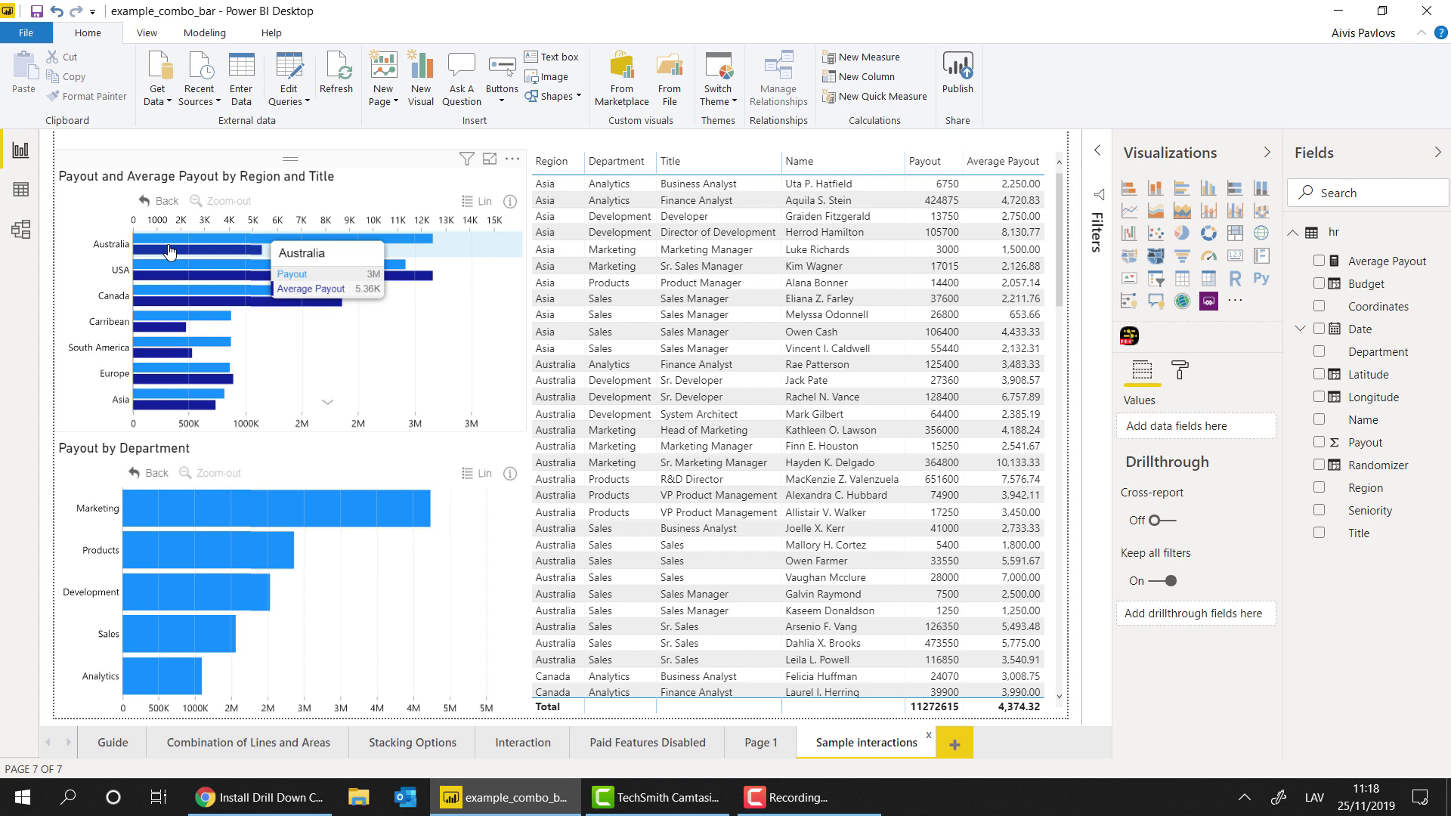
click(170, 251)
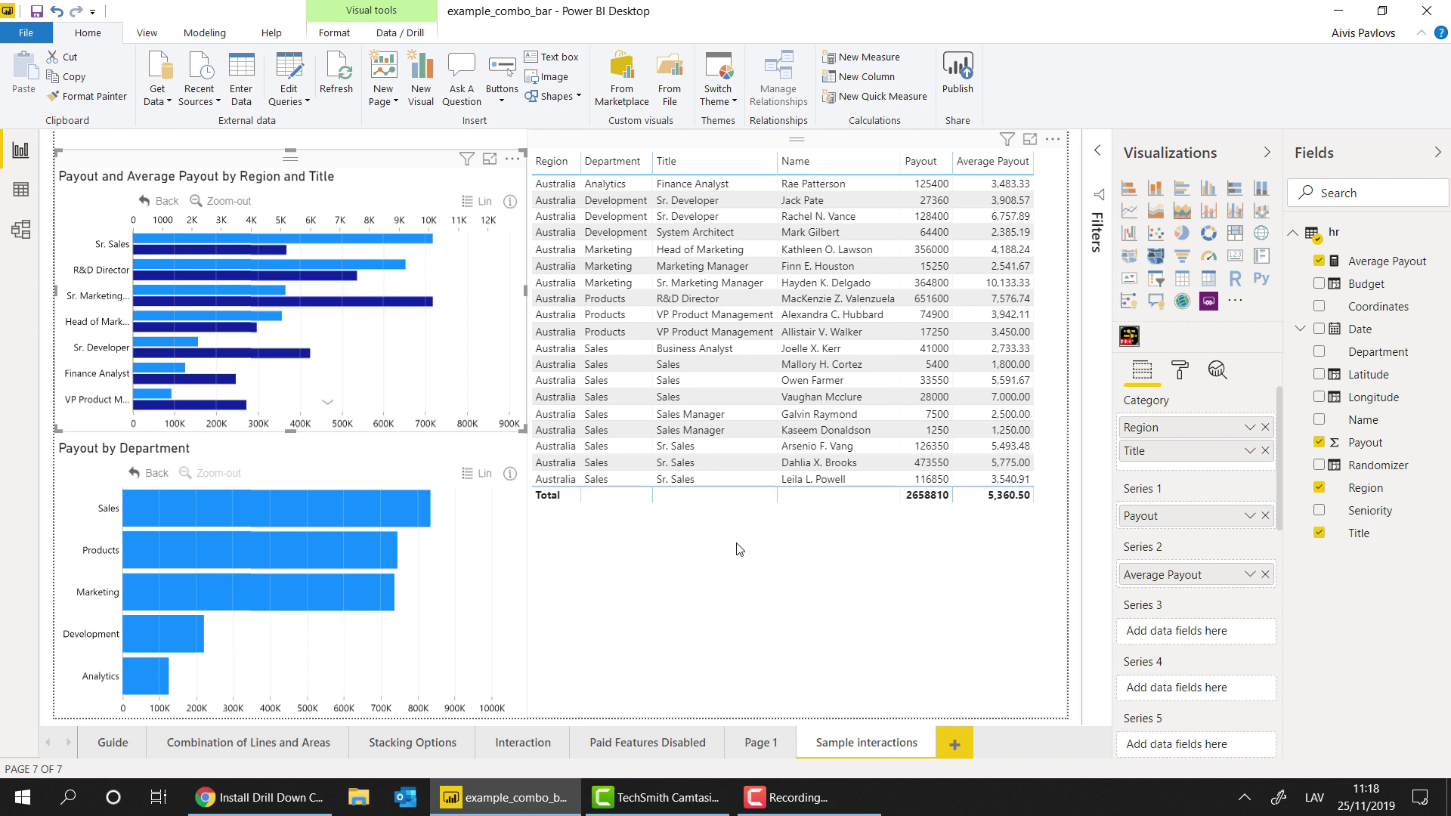
Filter to the Products department, then to VP Product Management employees.
click(205, 562)
click(204, 562)
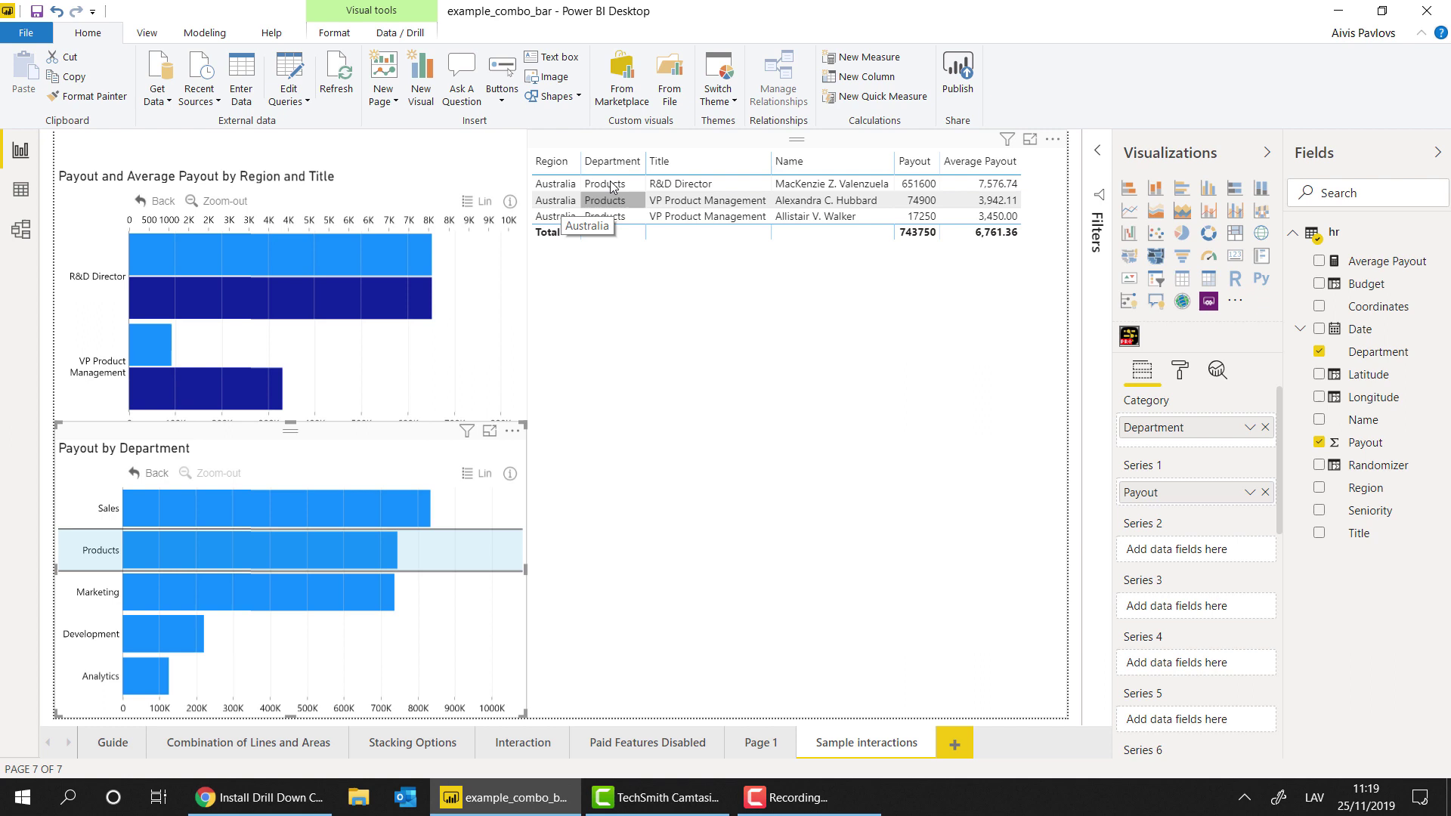
click(241, 352)
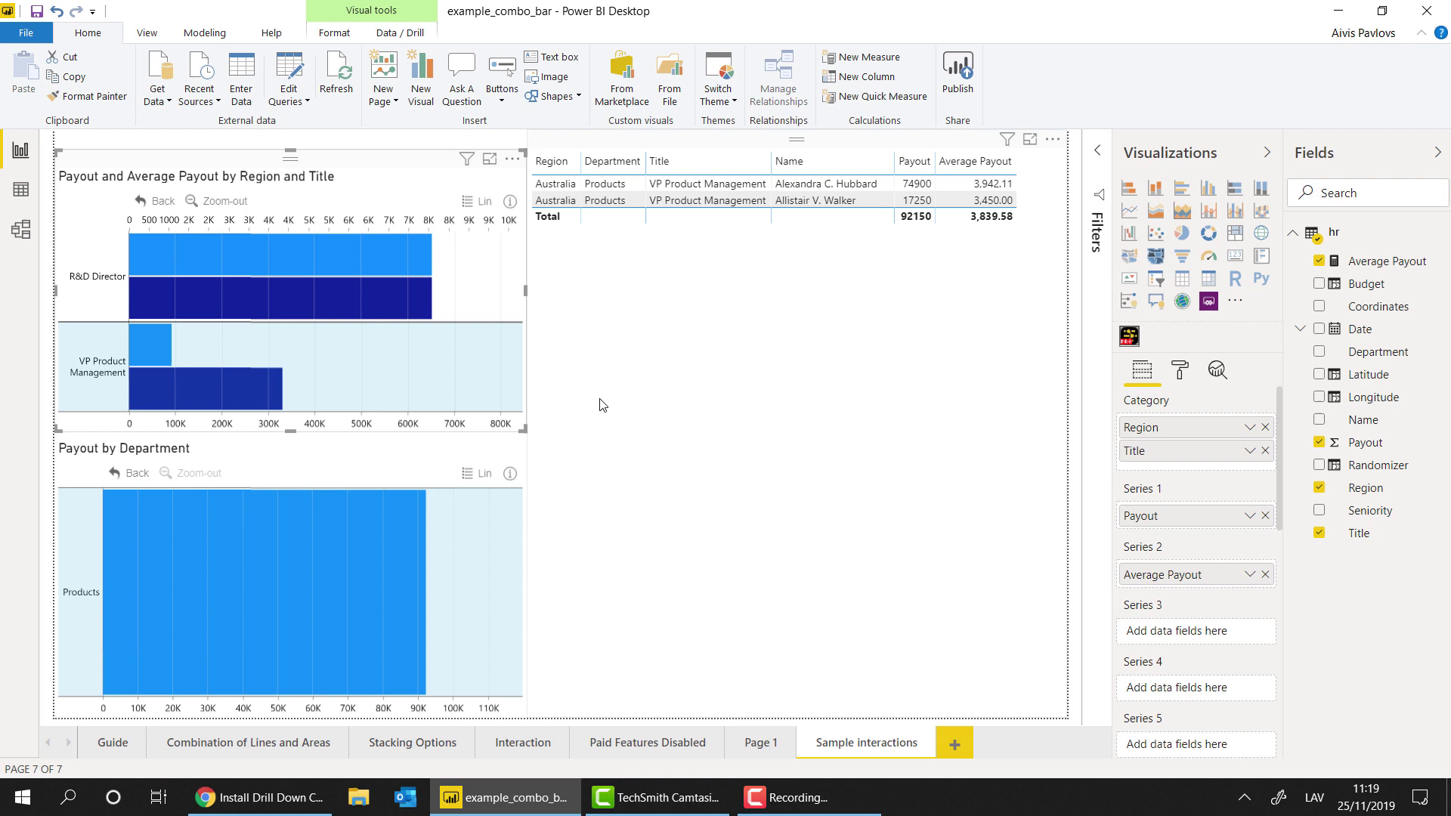
Zoom the top chart back out to region level, restoring unfiltered data.
click(239, 710)
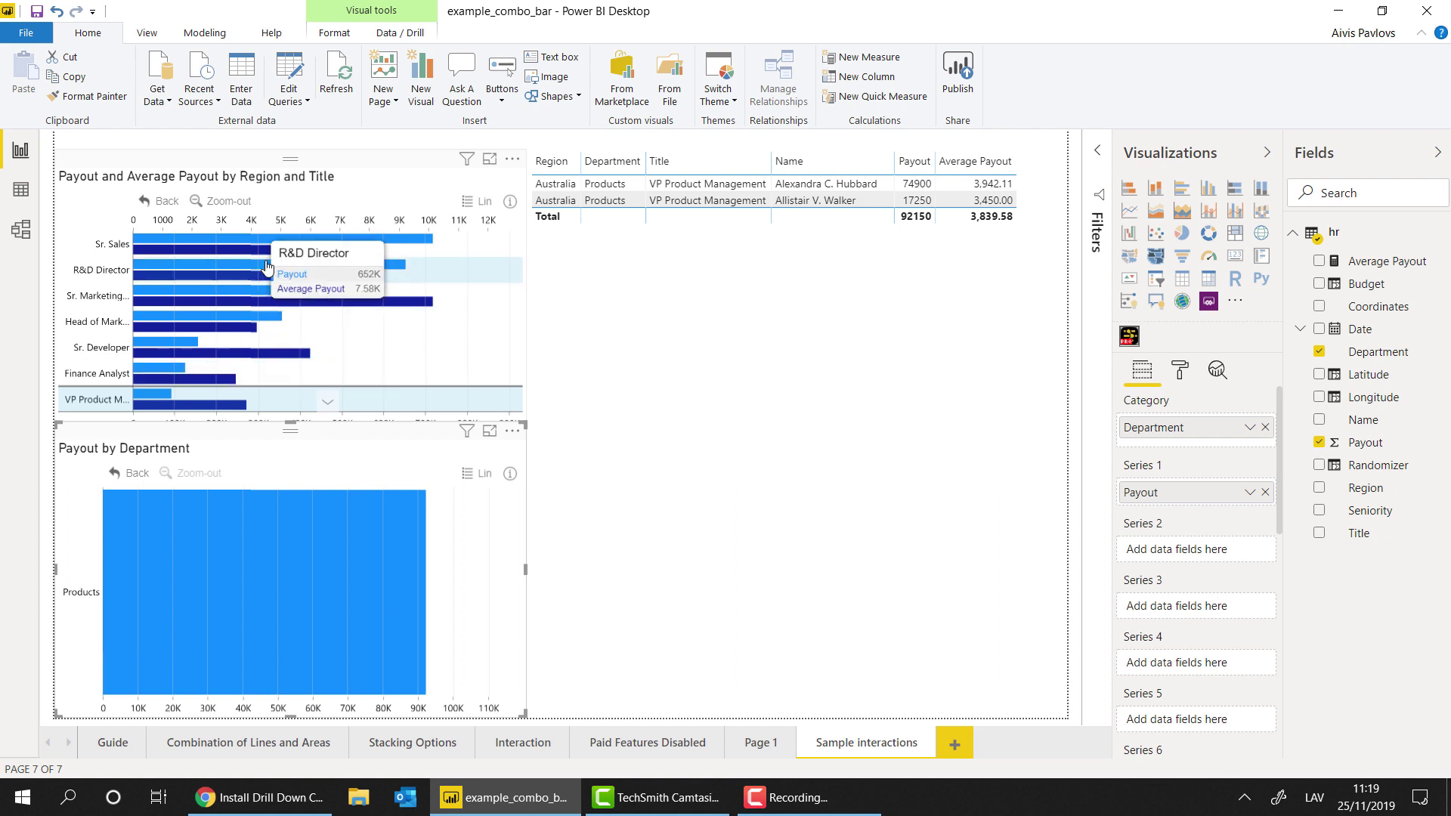
click(226, 207)
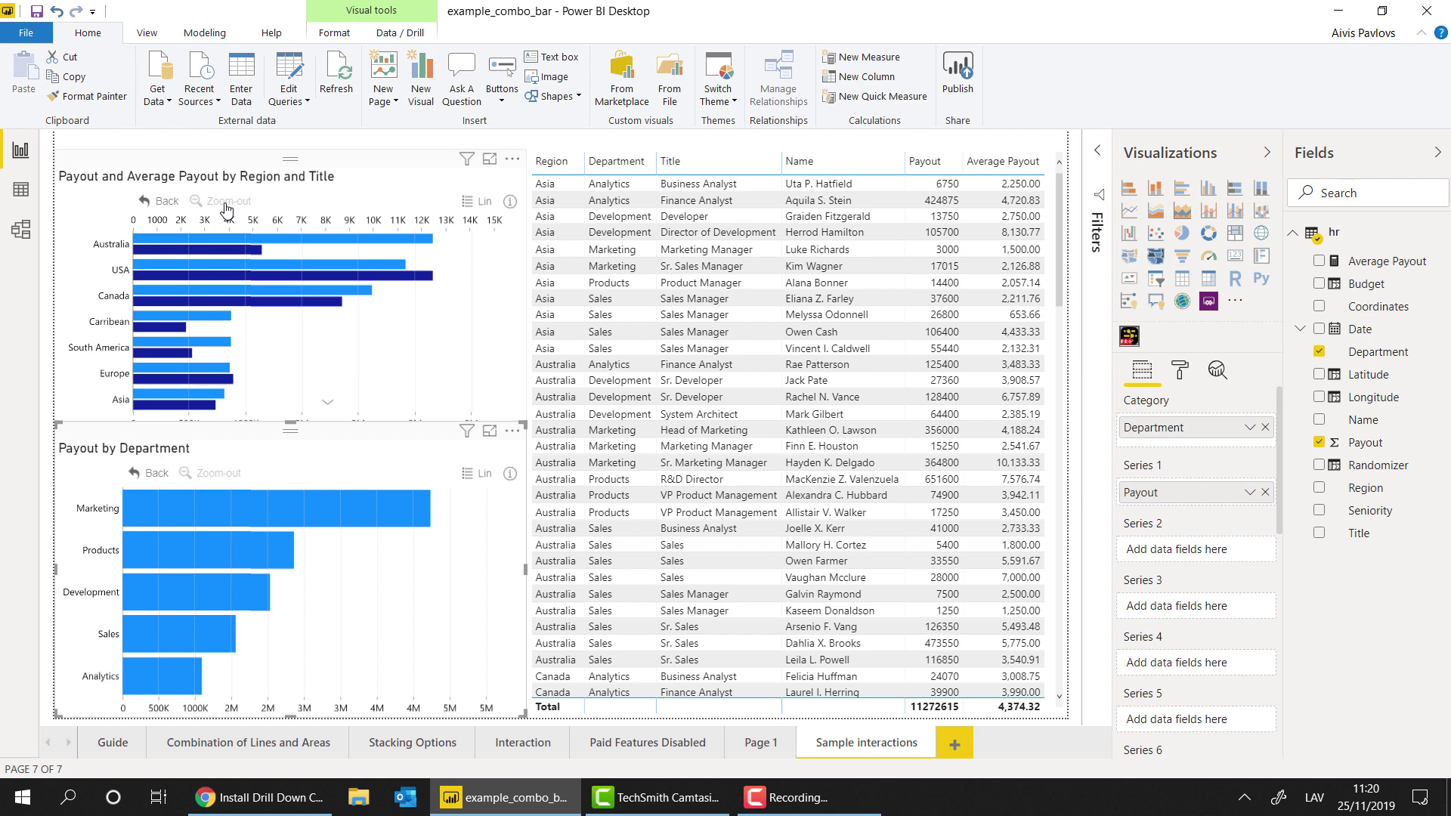
click(215, 242)
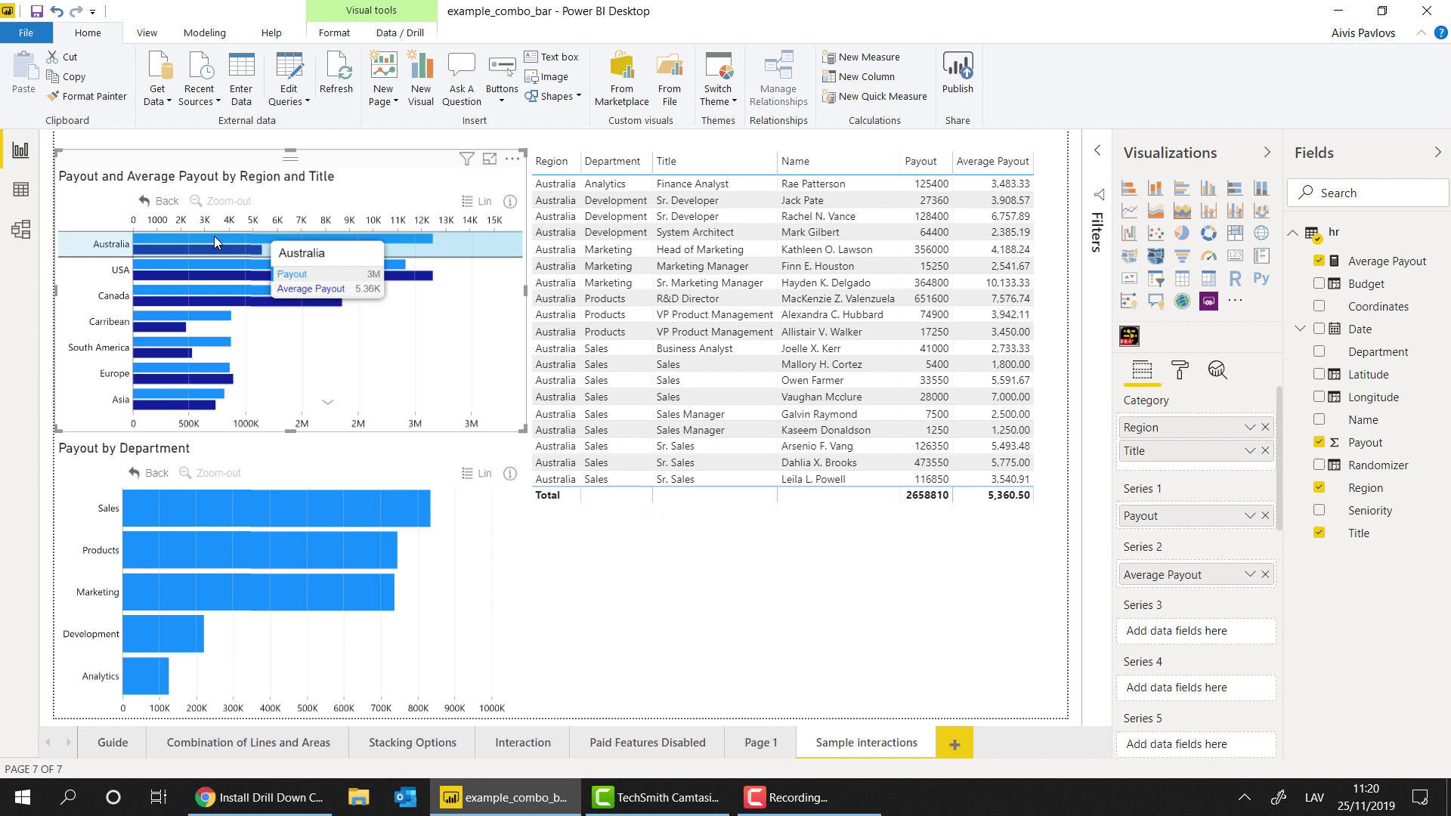
ctrl+click(222, 298)
ctrl+click(174, 364)
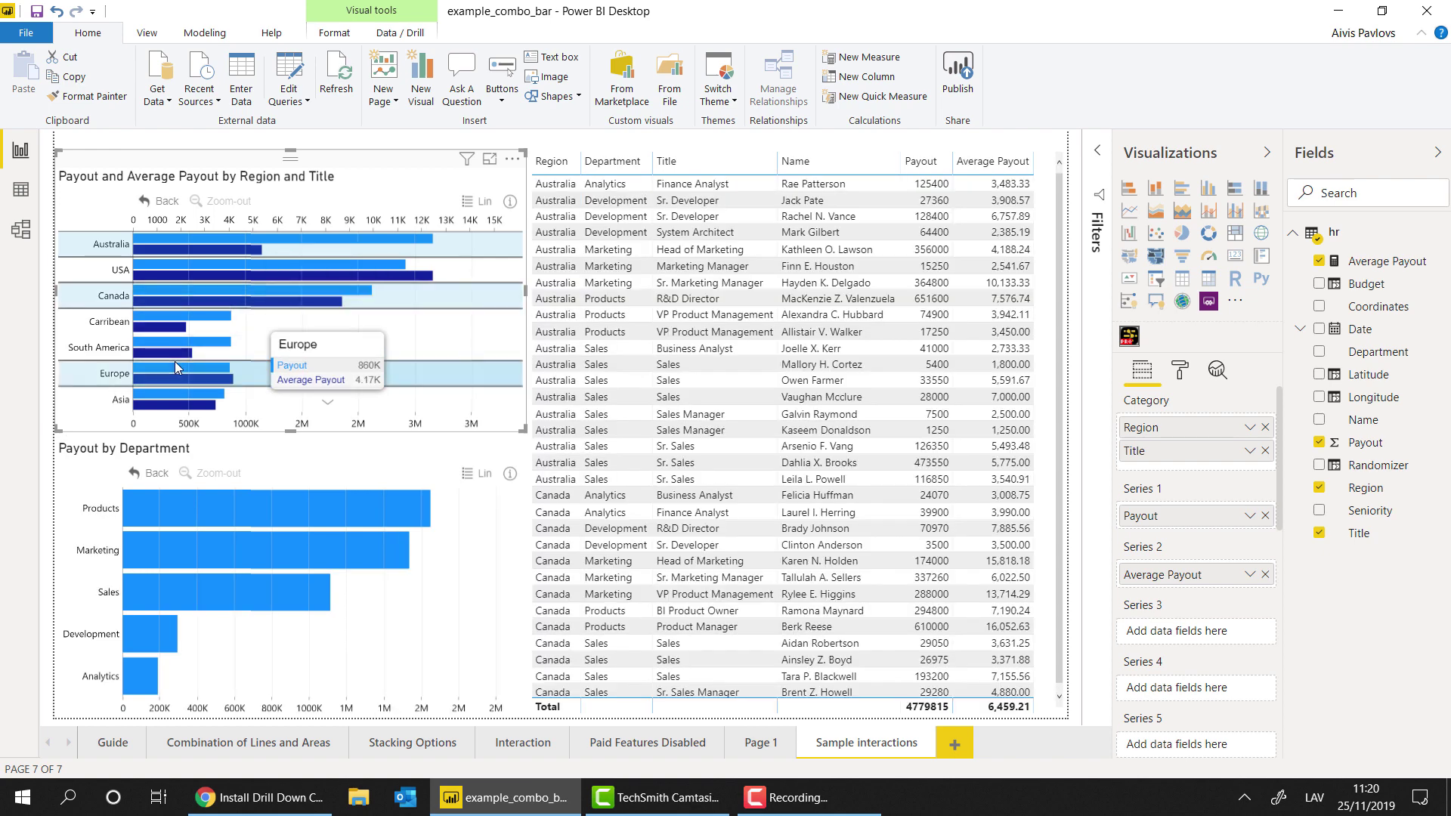
click(201, 429)
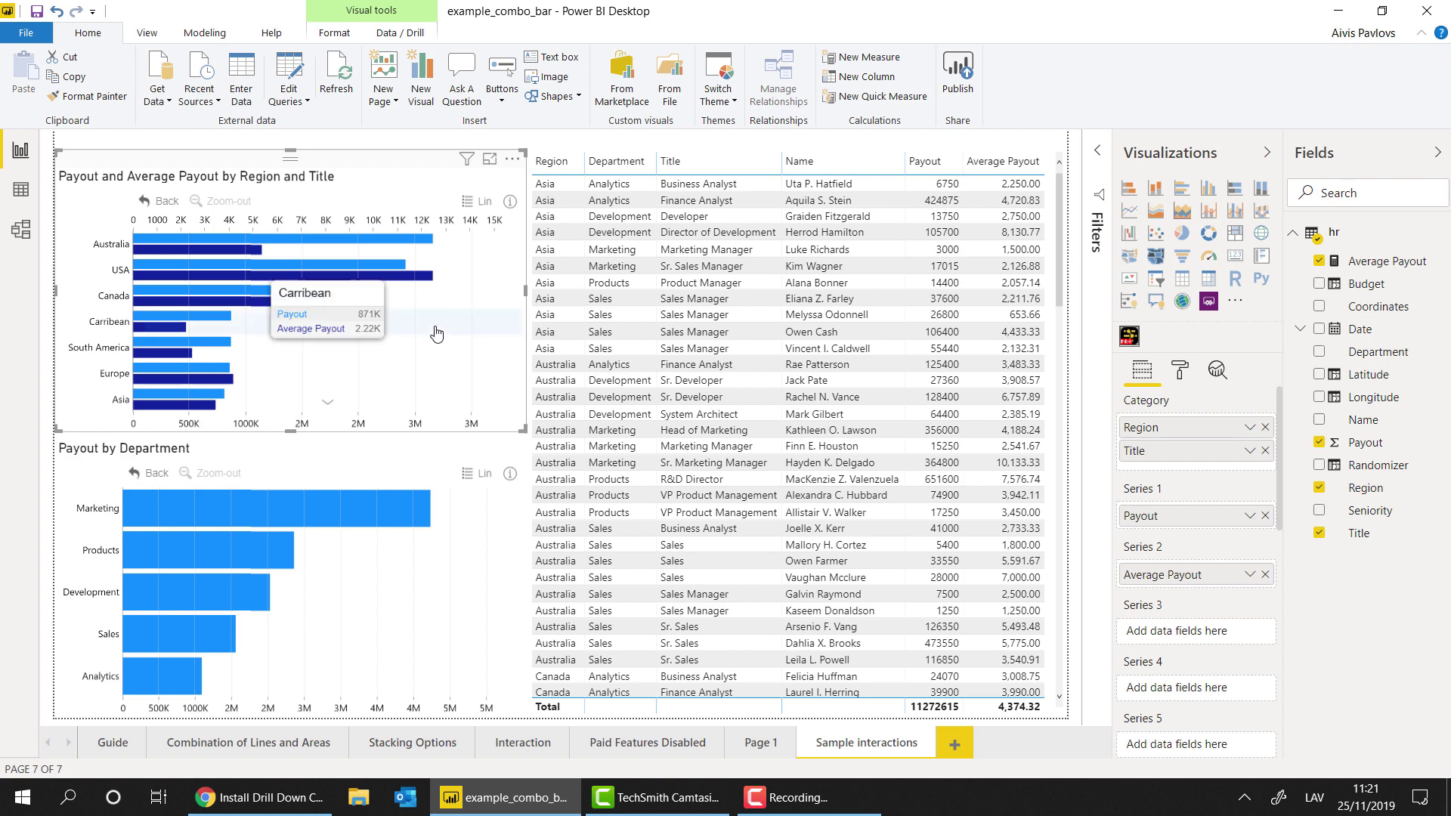
Zoom and pan the combo chart's region axis with the mouse wheel.
click(216, 319)
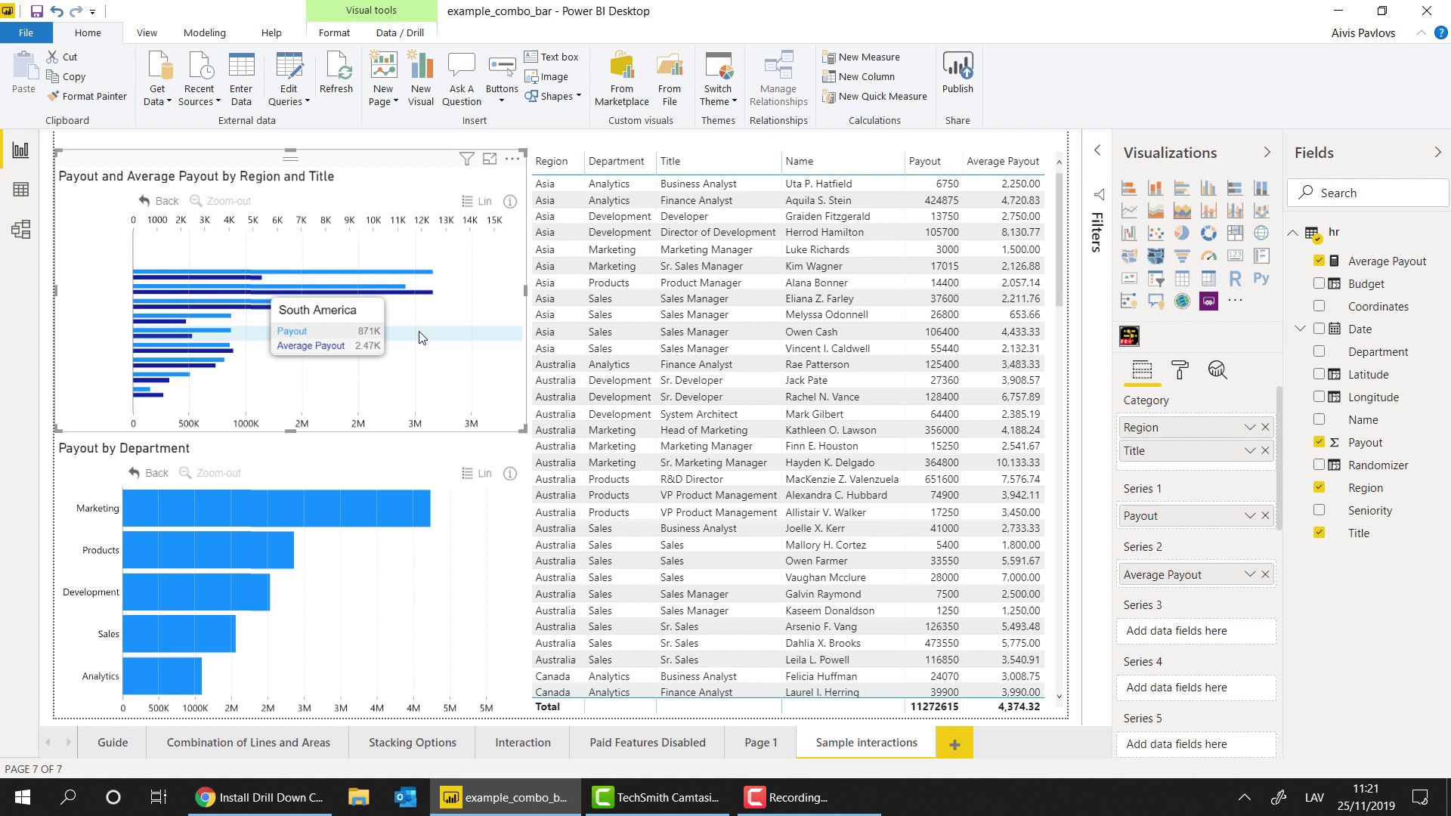
scroll(211, 344, up, 3)
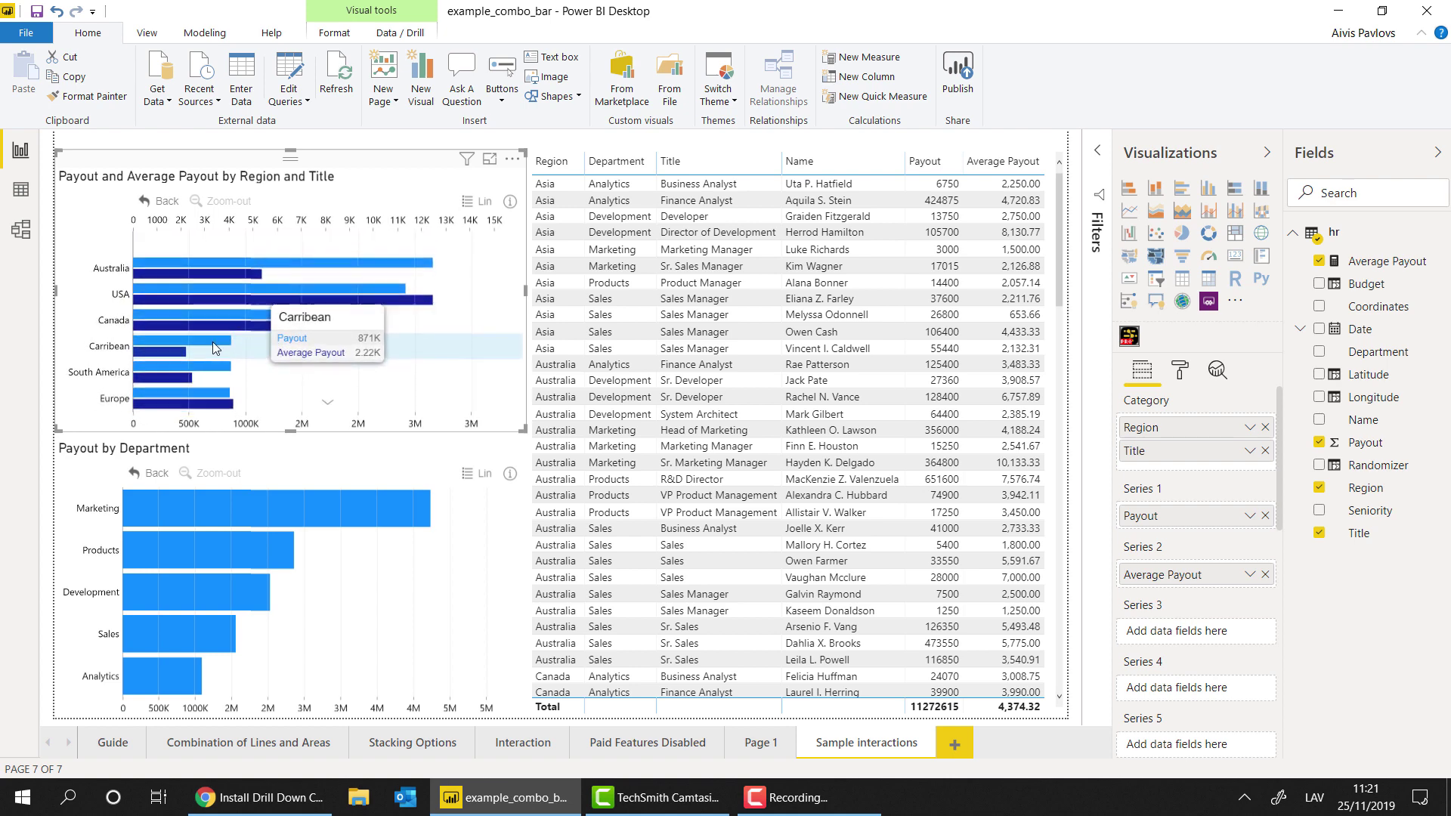
scroll(86, 341, down, 3)
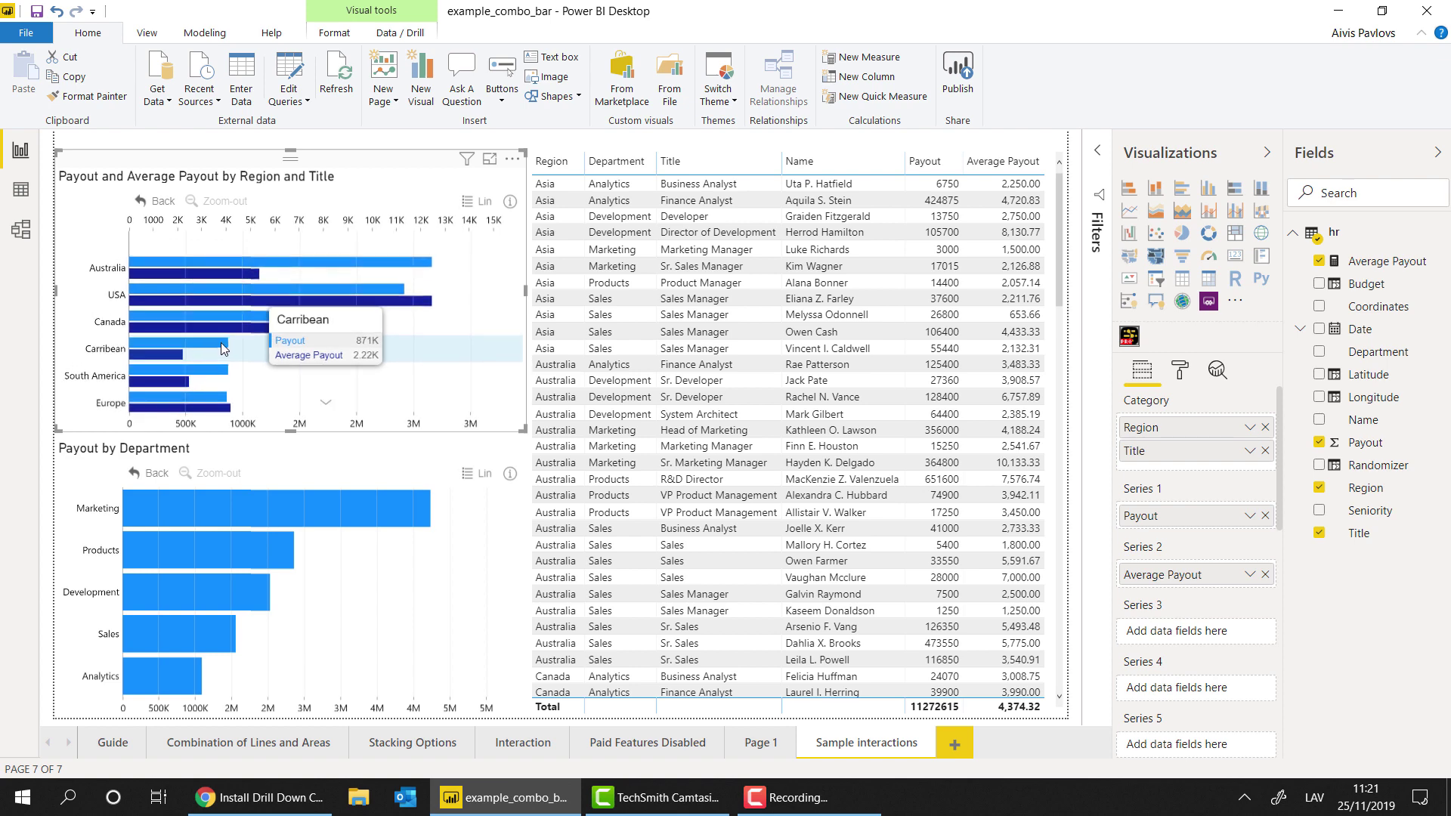
scroll(221, 333, down, 1)
scroll(220, 302, up, 2)
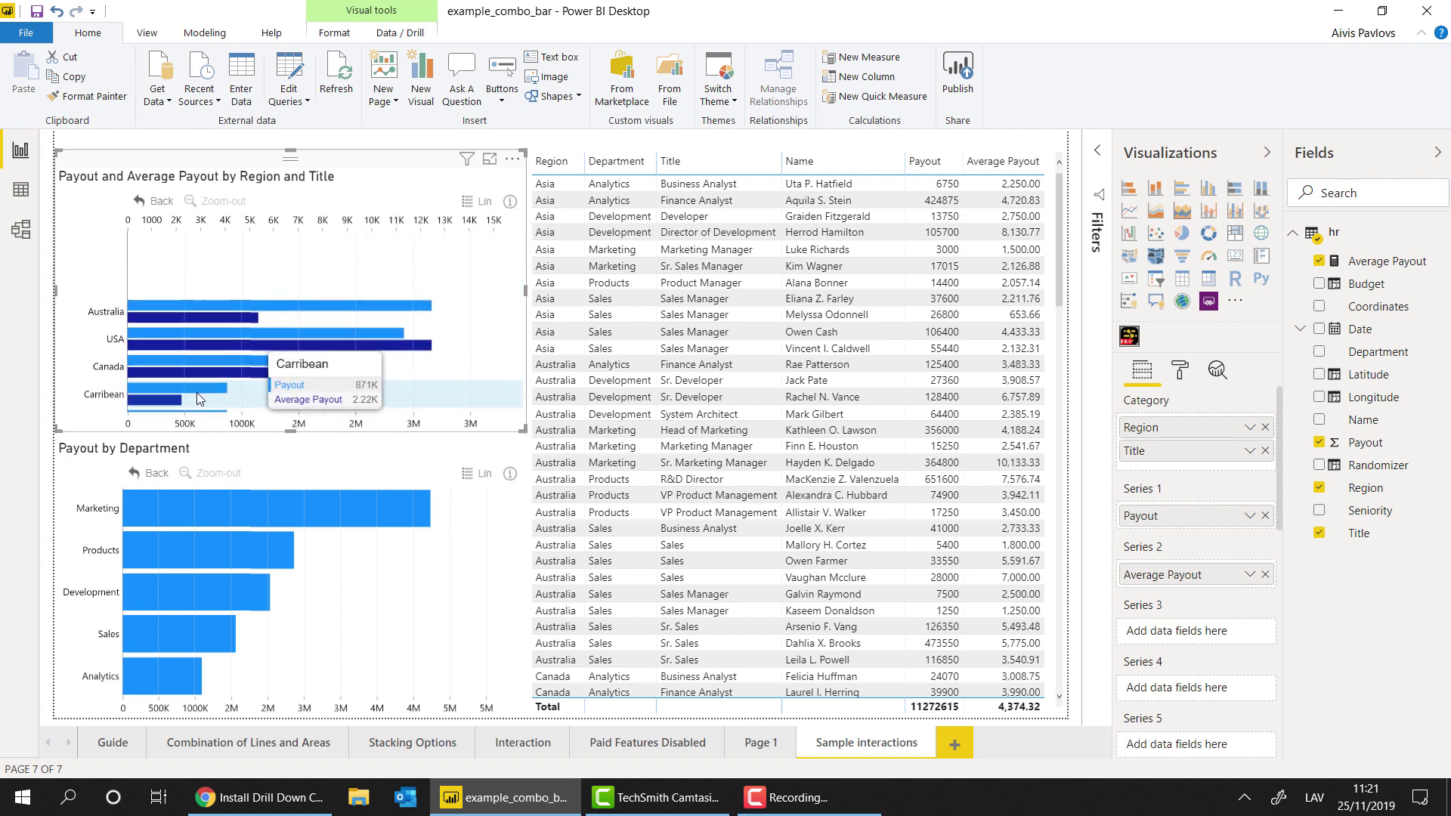
scroll(198, 338, up, 2)
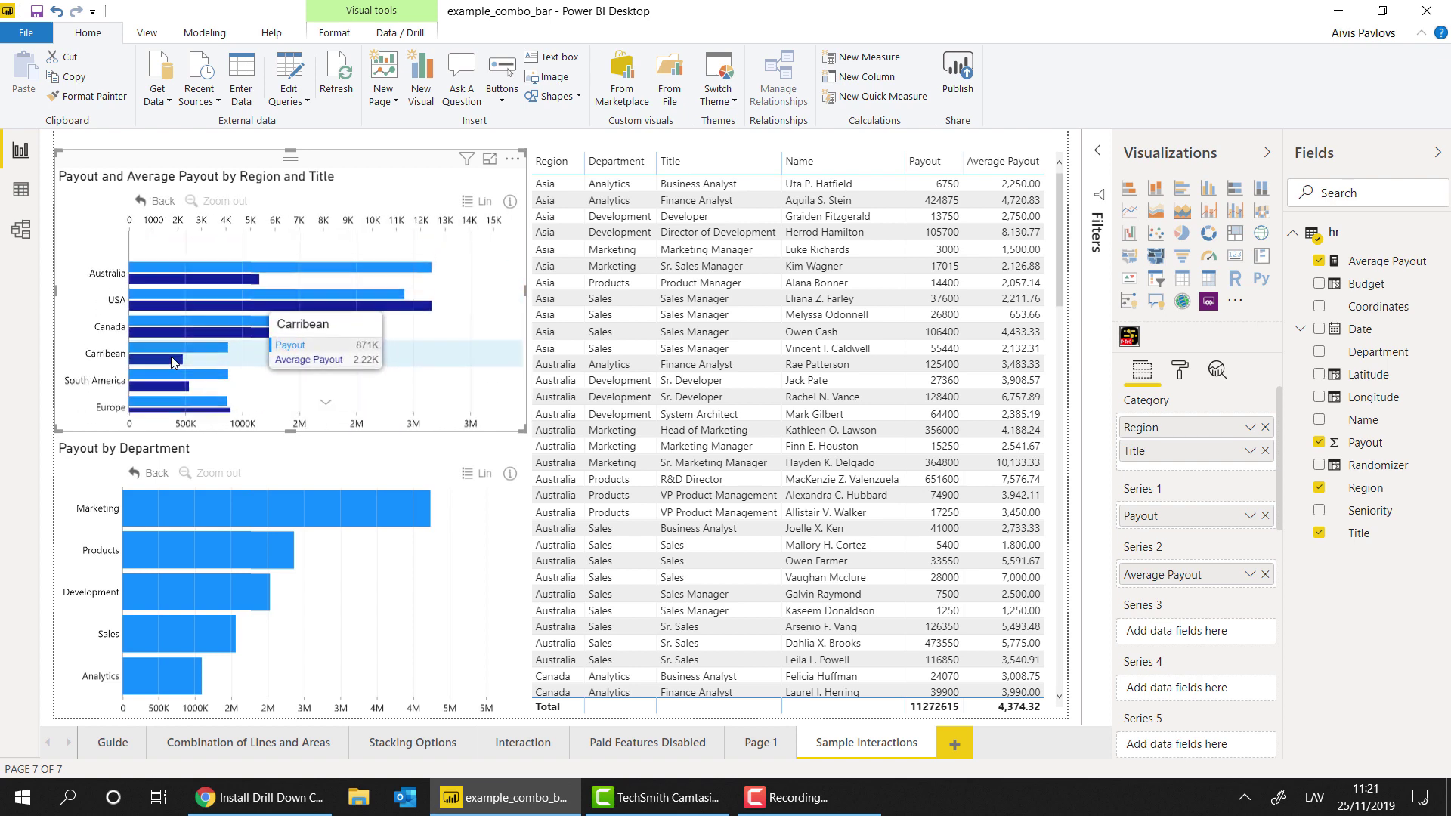
scroll(163, 356, down, 3)
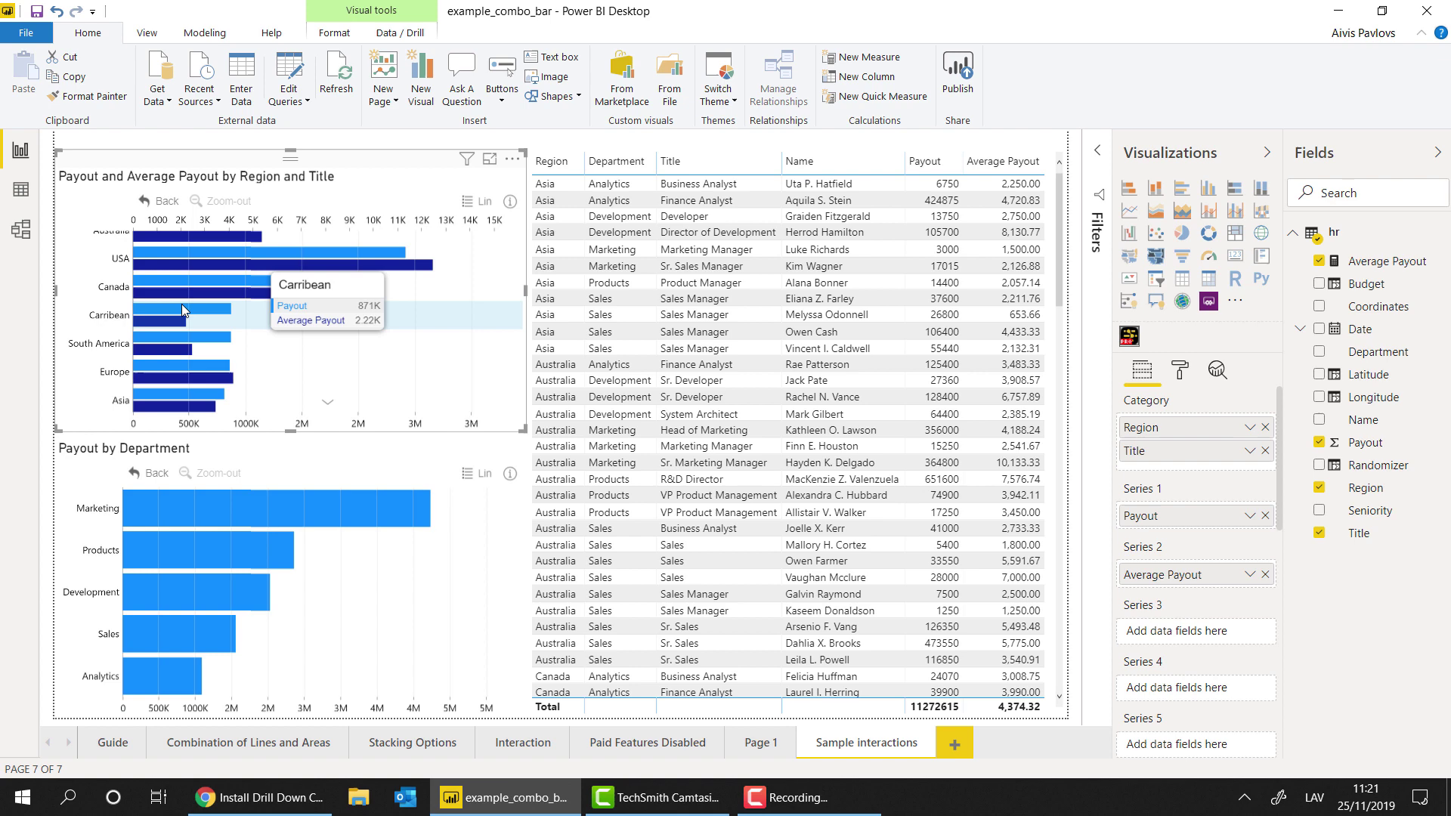
scroll(178, 333, up, 3)
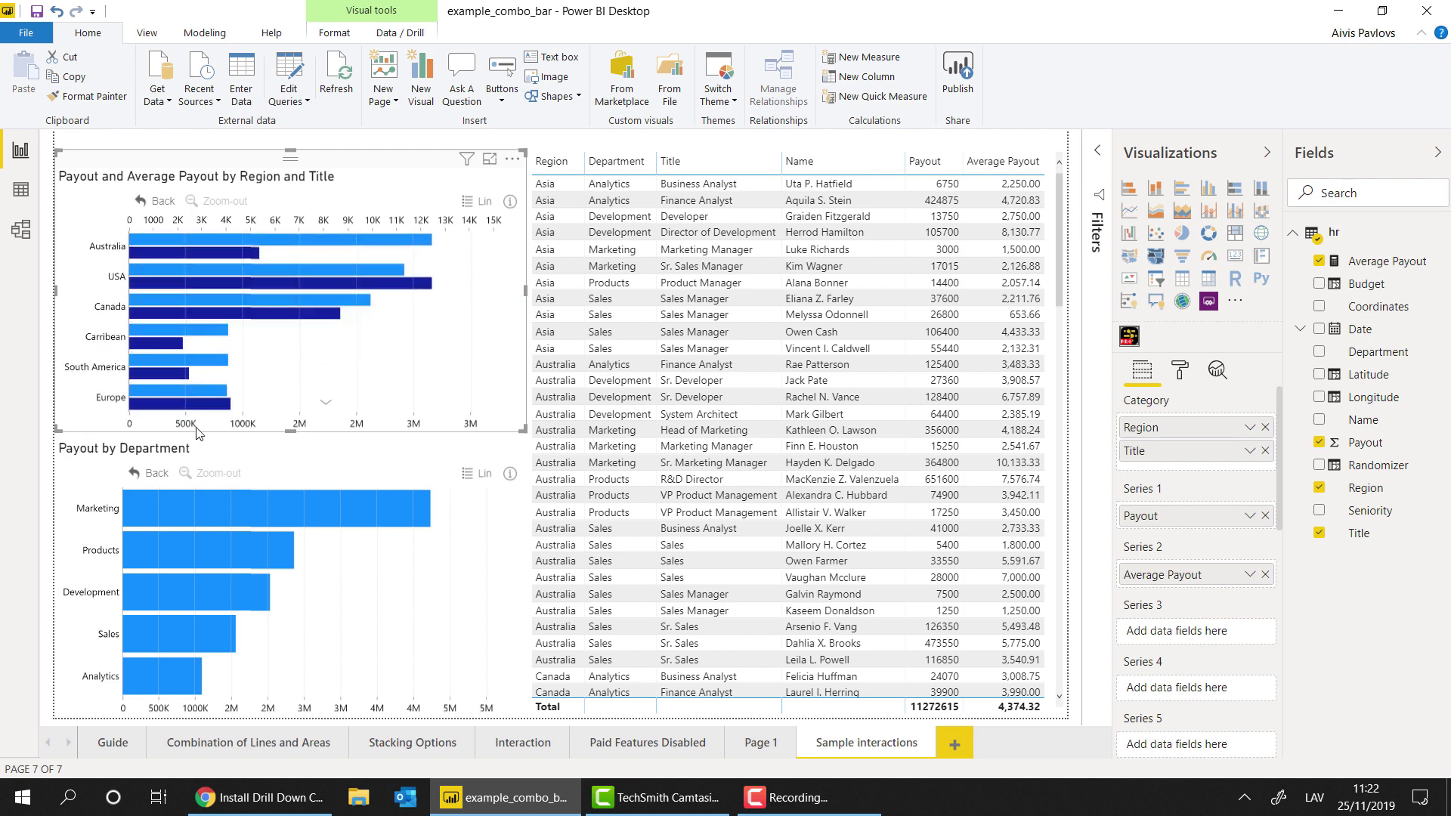
click(156, 205)
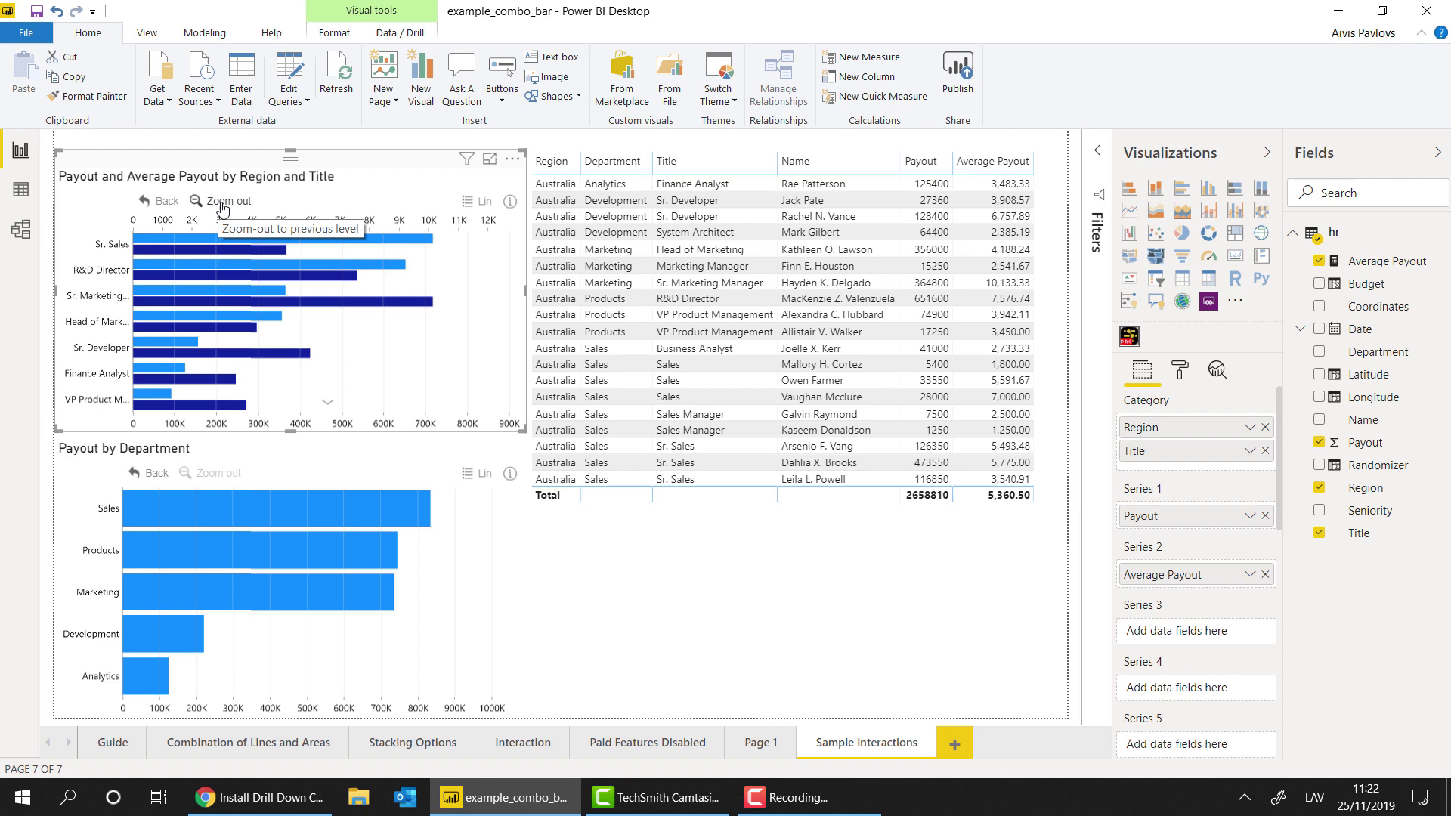
click(220, 203)
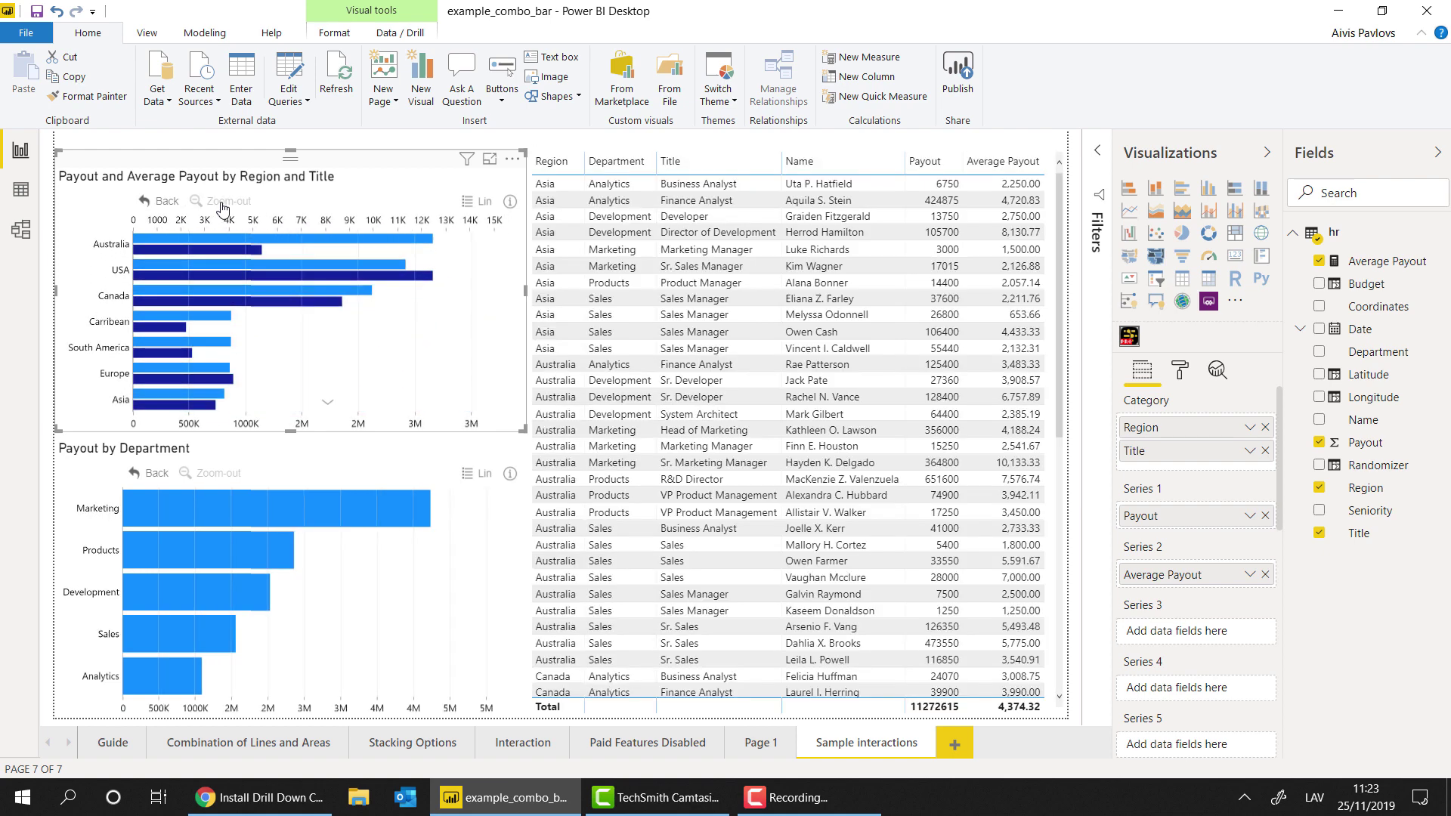
click(483, 203)
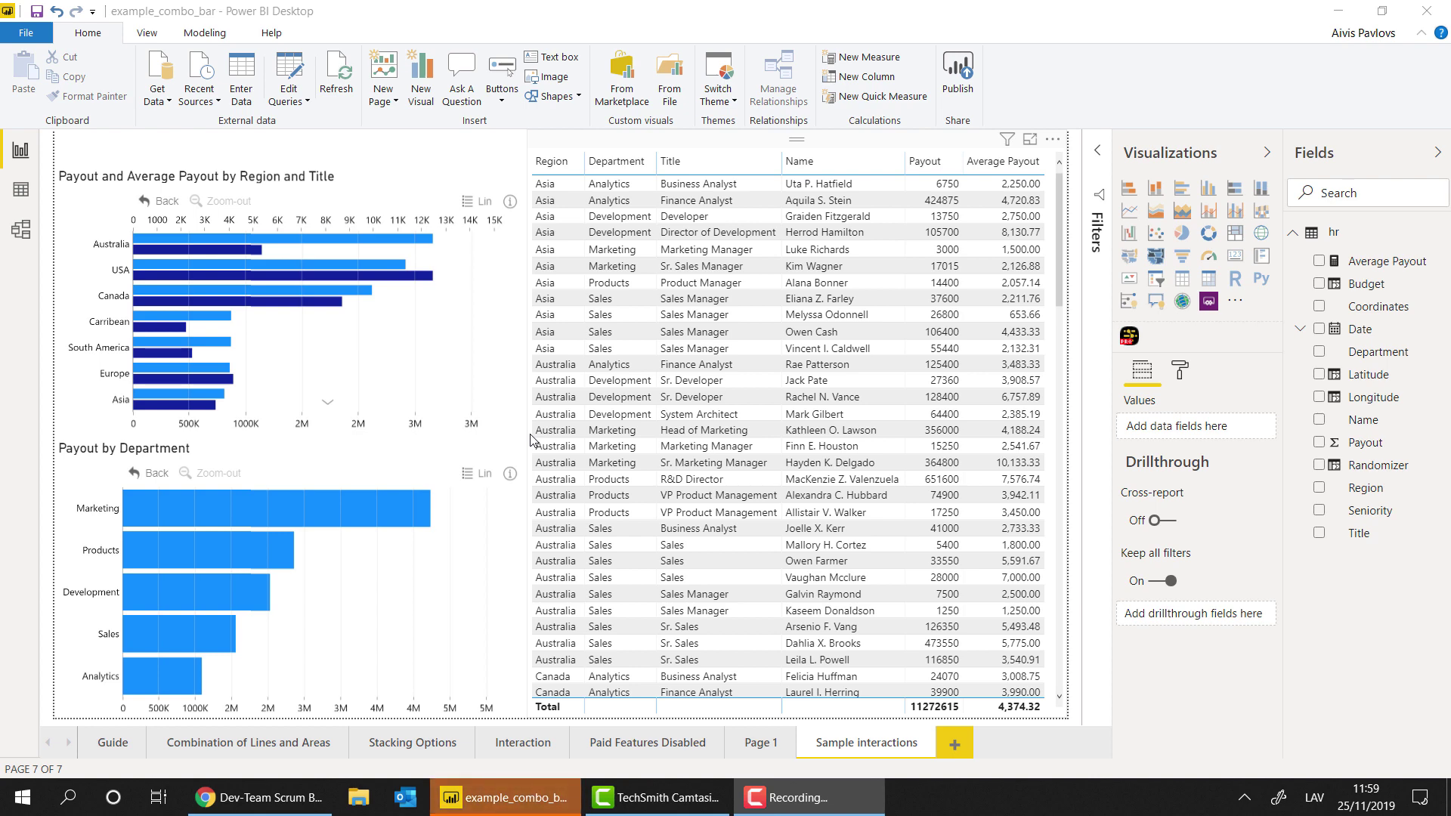
Go via the Combination of Lines and Areas page to the Stacking Options page.
click(259, 752)
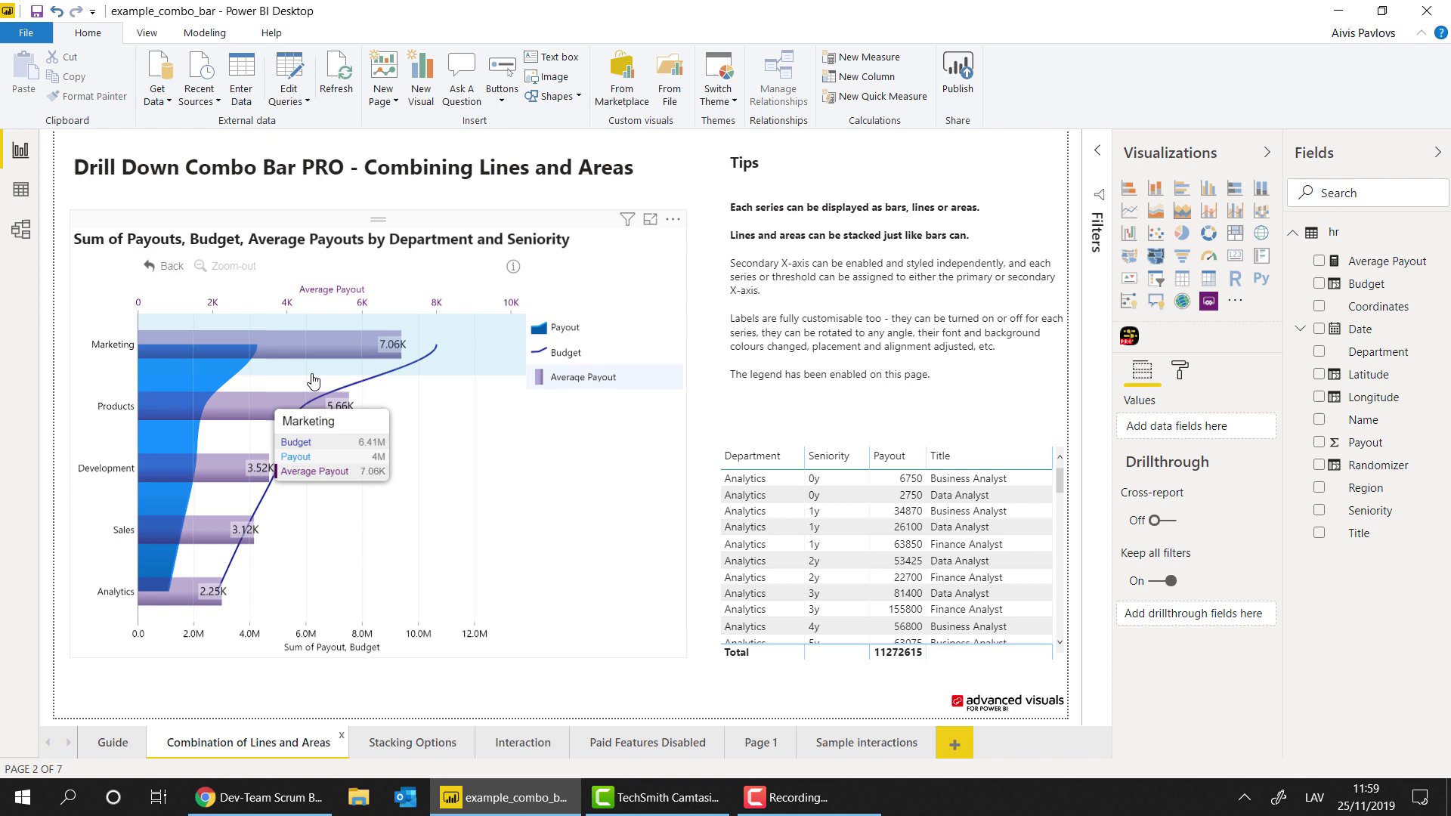
click(407, 744)
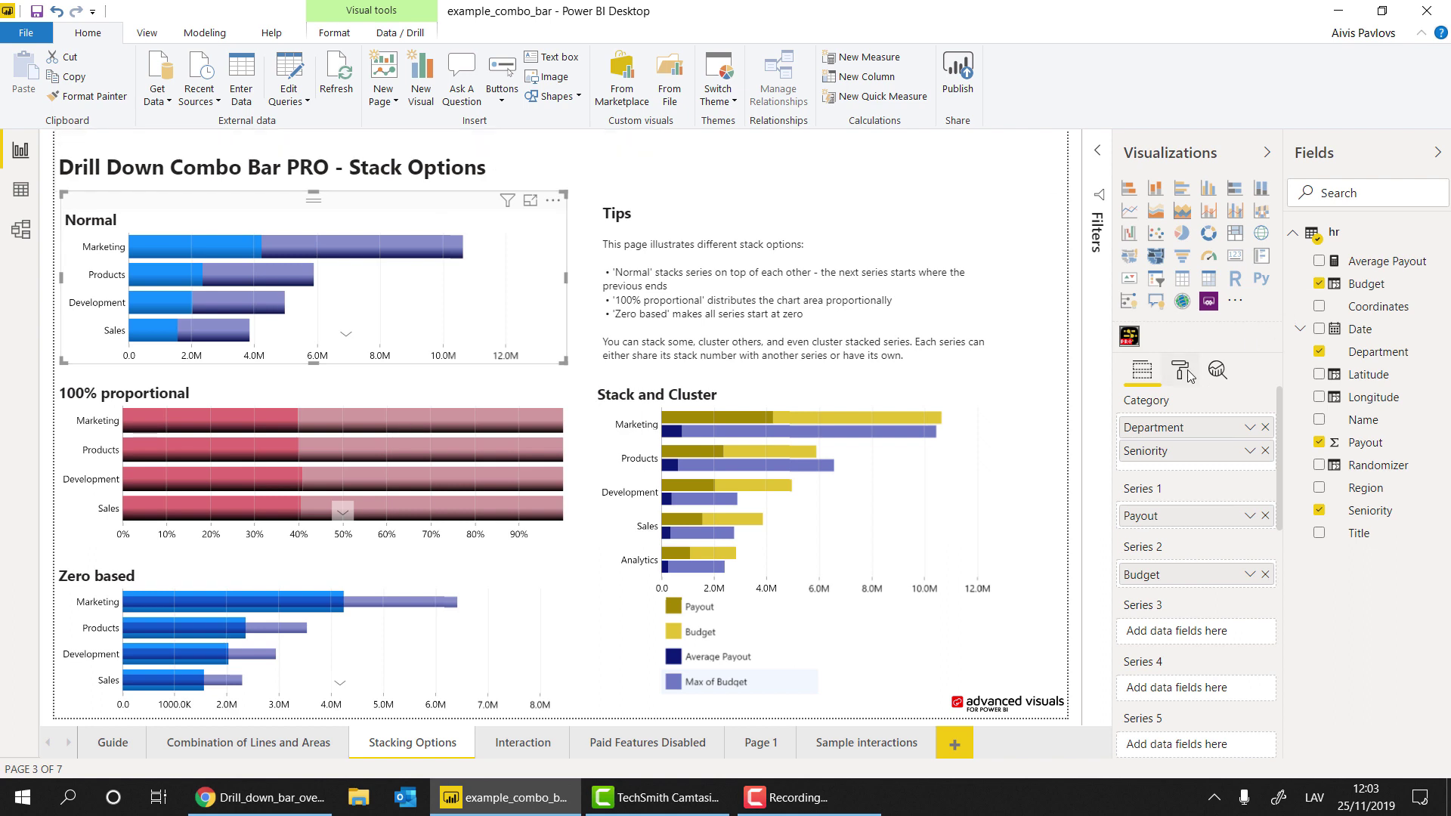
Select the Normal chart and review its Stack Settings mode, leaving it on Normal.
click(1184, 371)
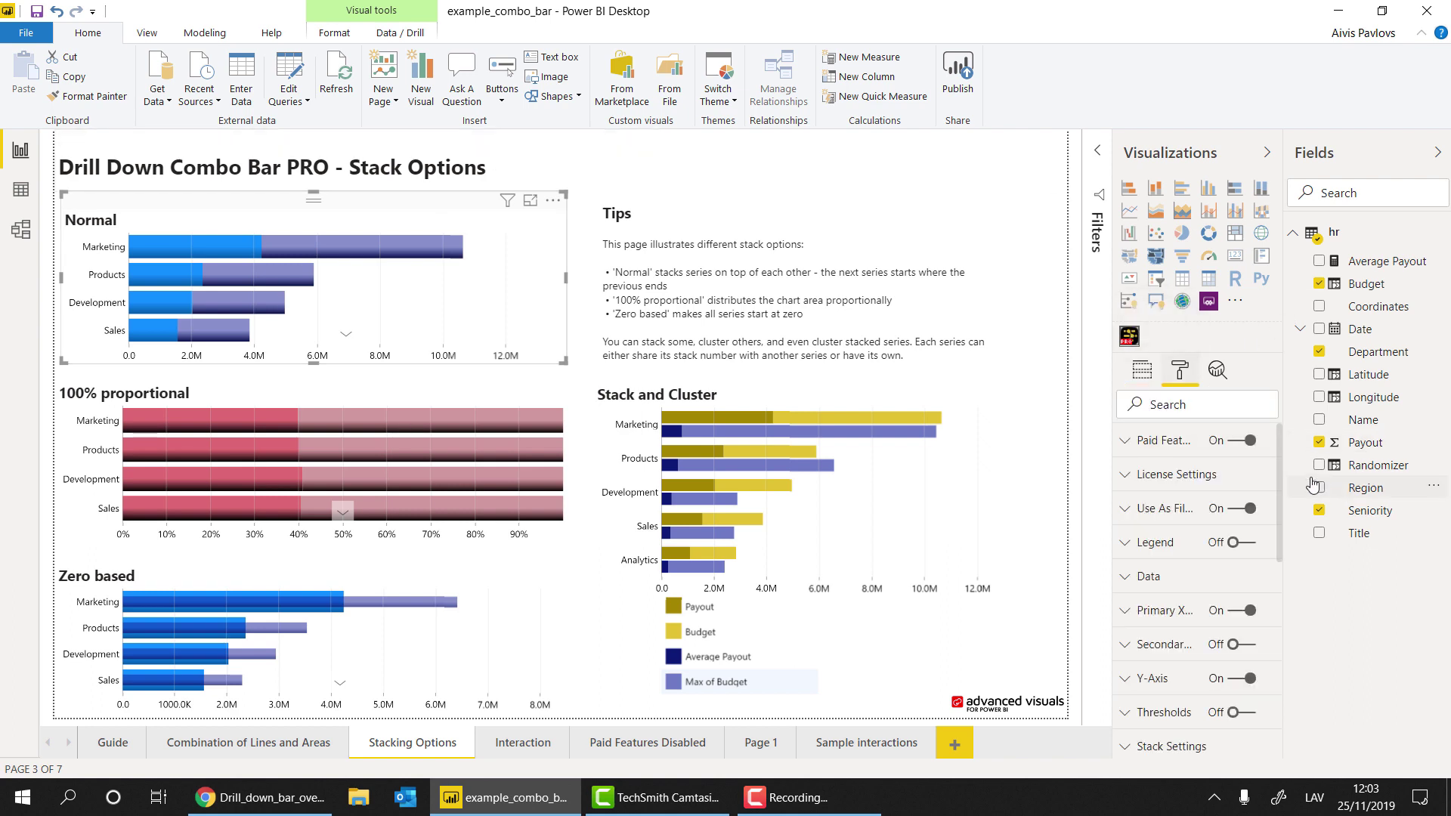
drag(1281, 470, 1272, 602)
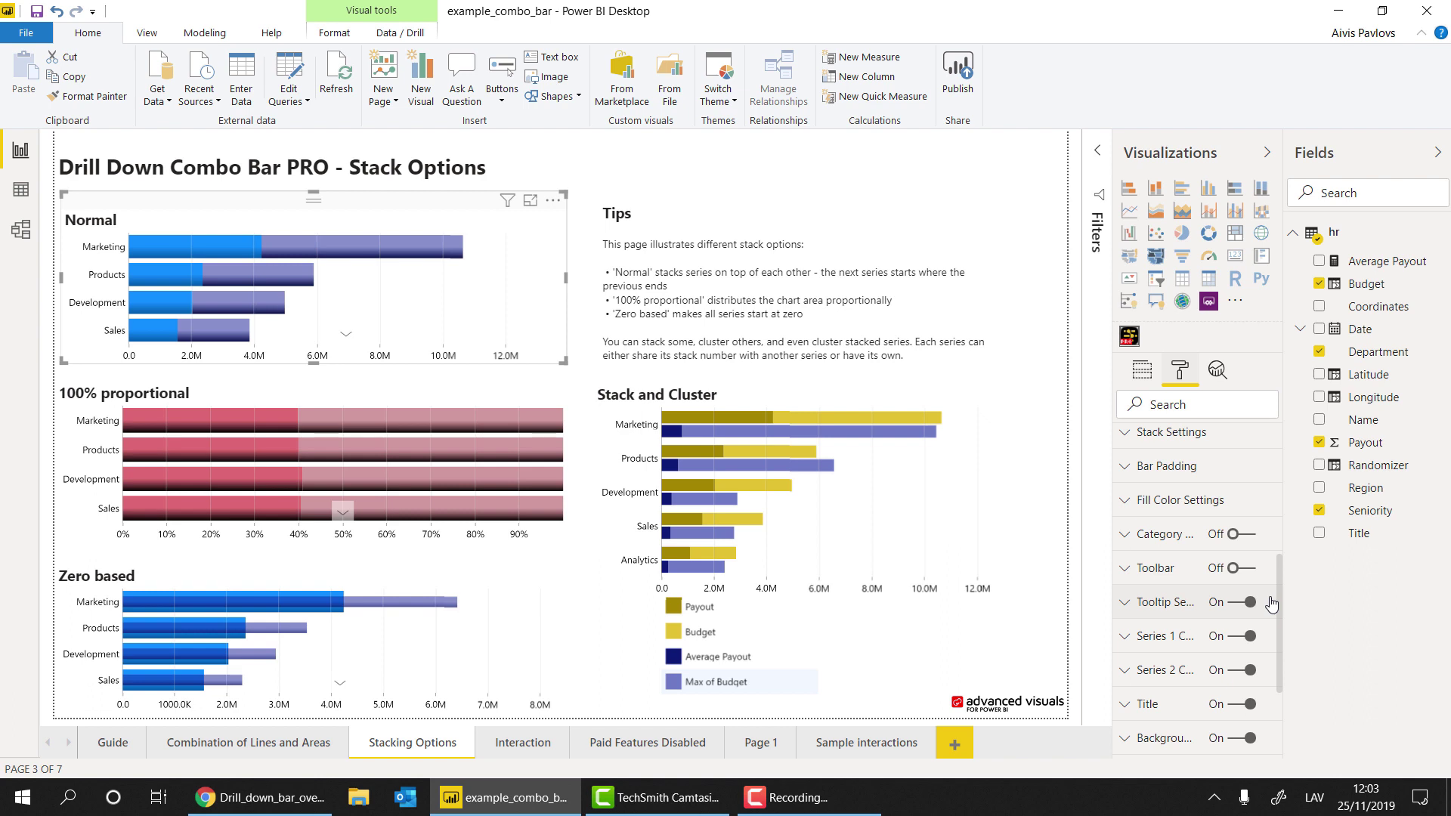
drag(1272, 603, 1279, 521)
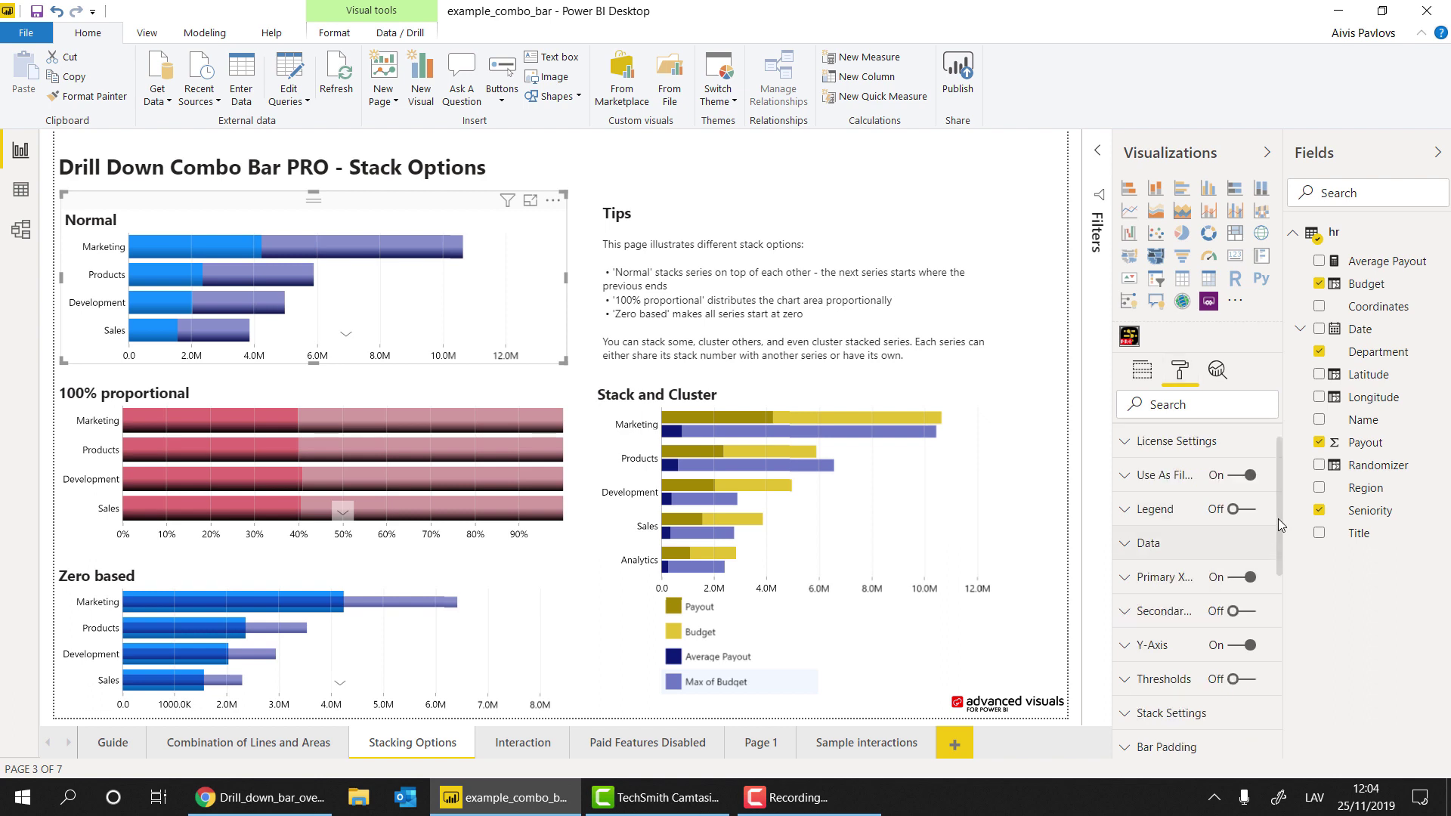
scroll(1277, 519, down, 1)
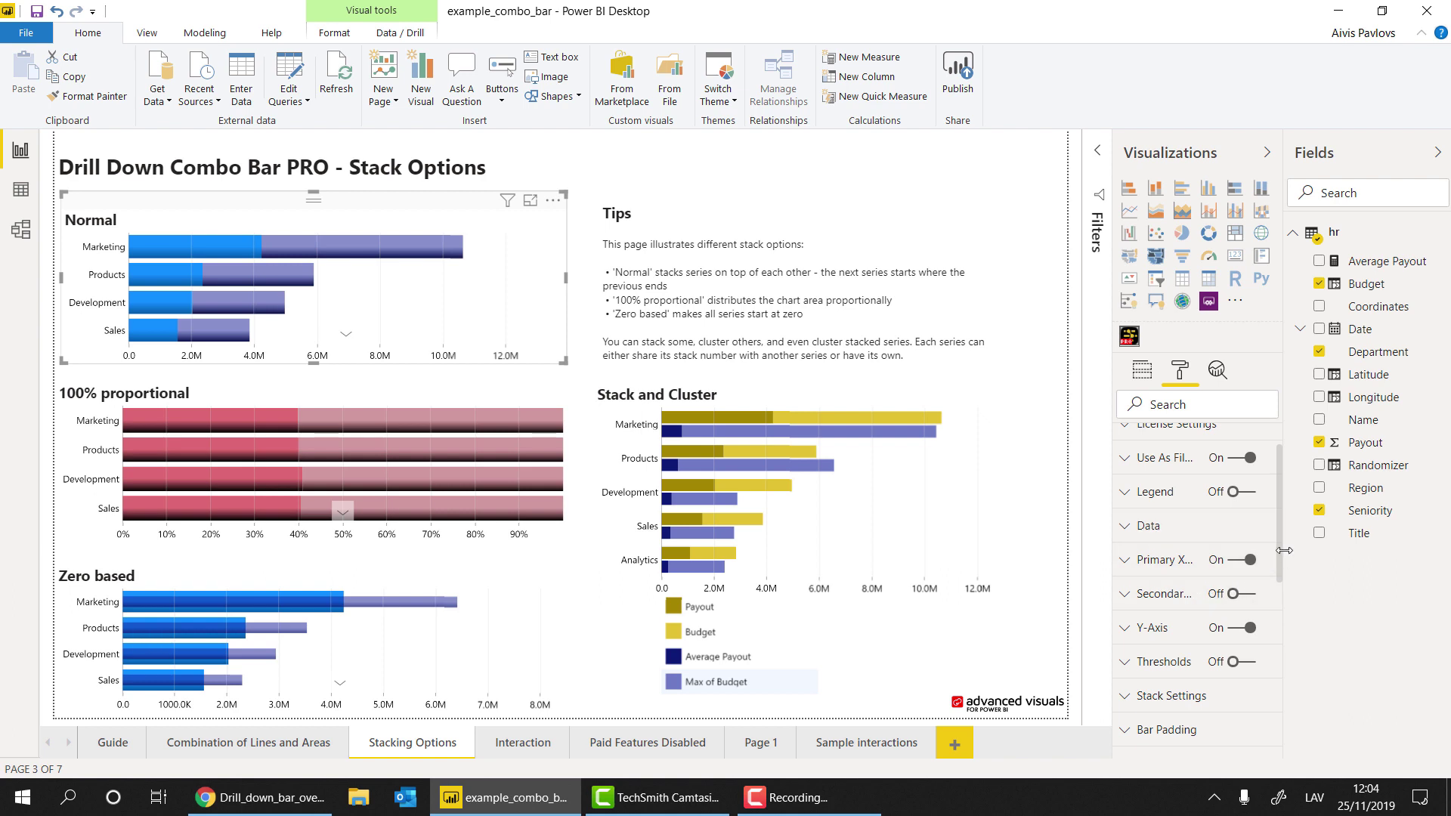
drag(1281, 551, 1281, 569)
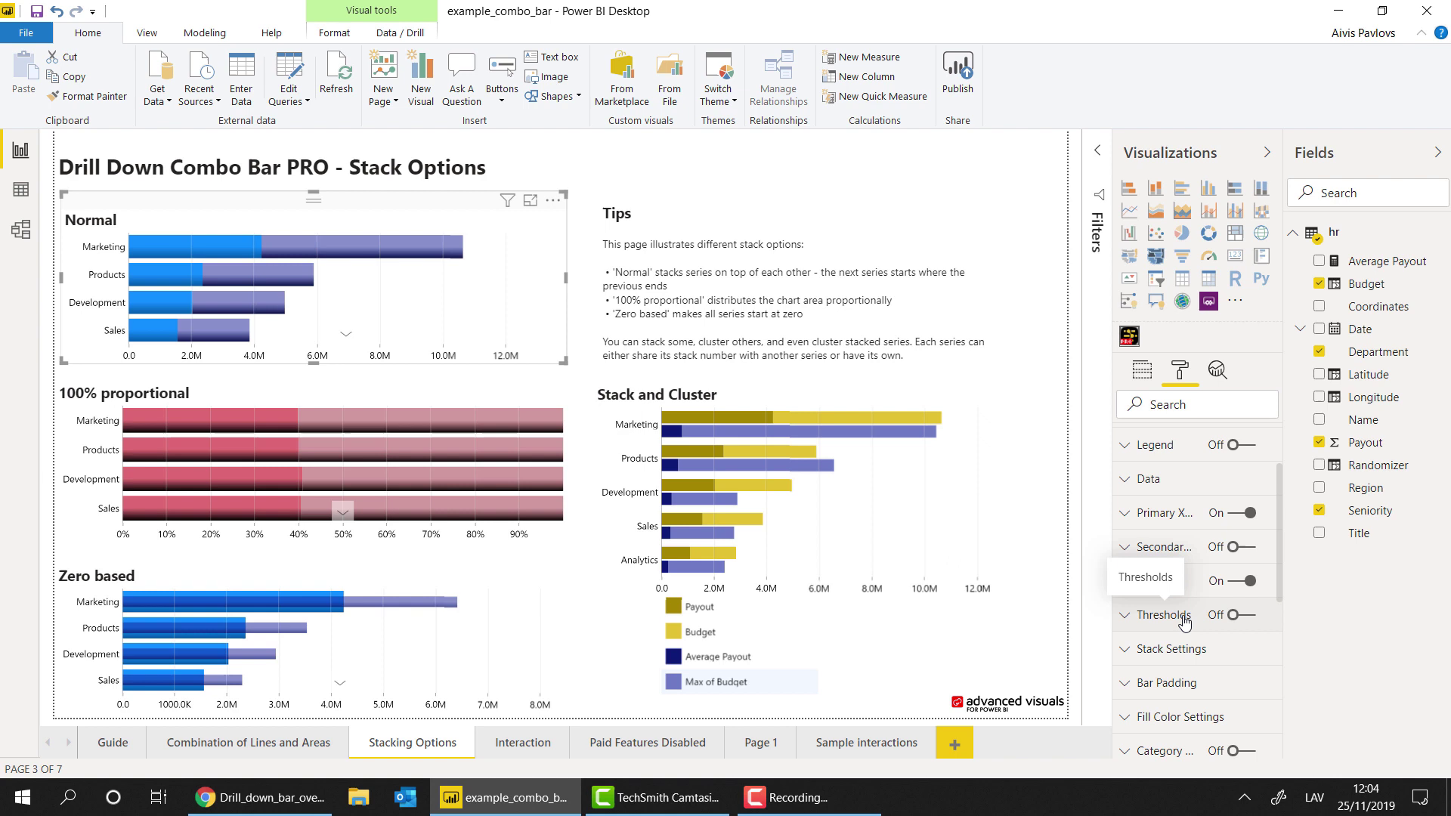
click(1215, 652)
scroll(1215, 635, down, 2)
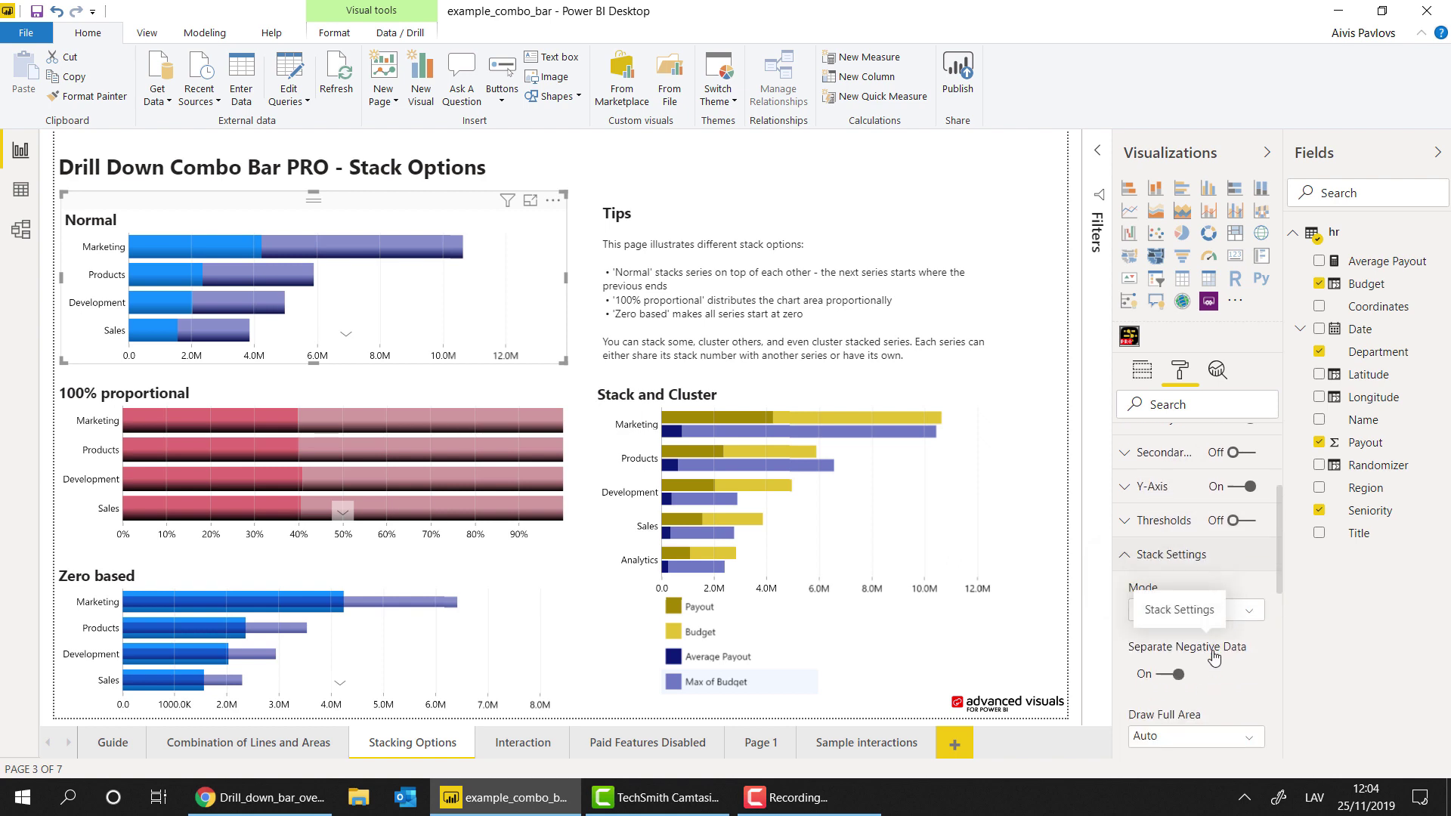
click(1200, 616)
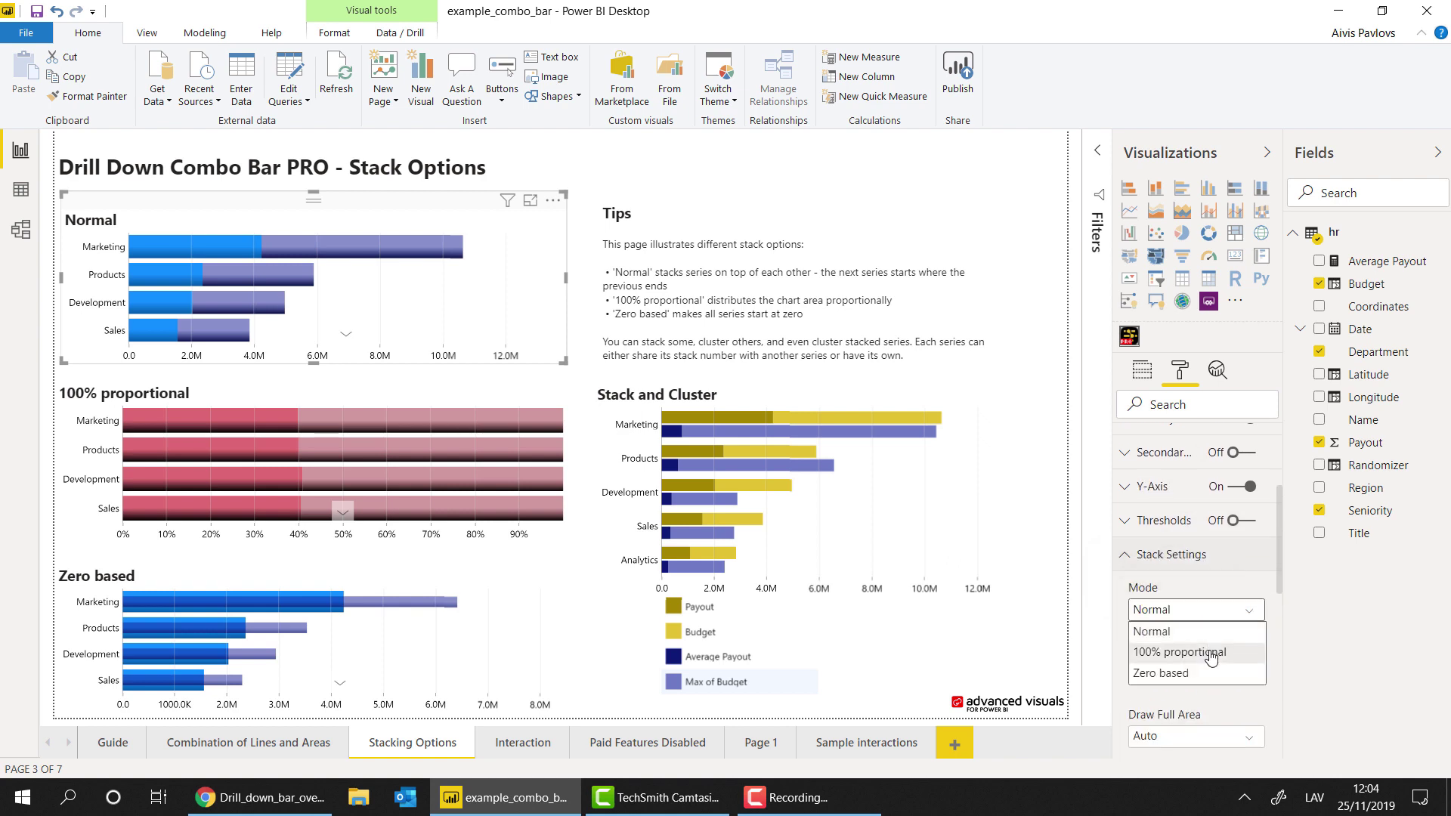
click(1264, 570)
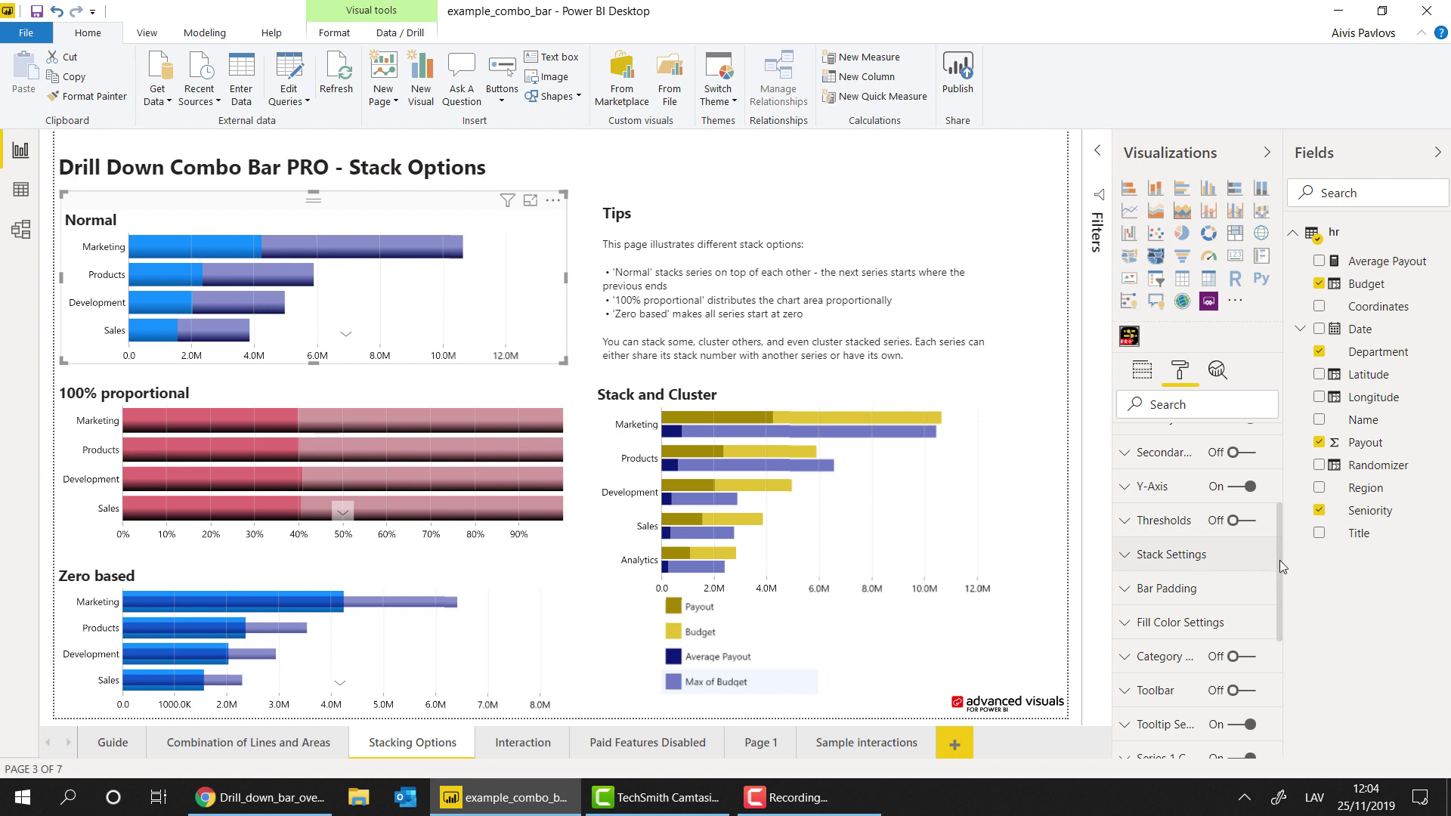
scroll(1277, 573, down, 1)
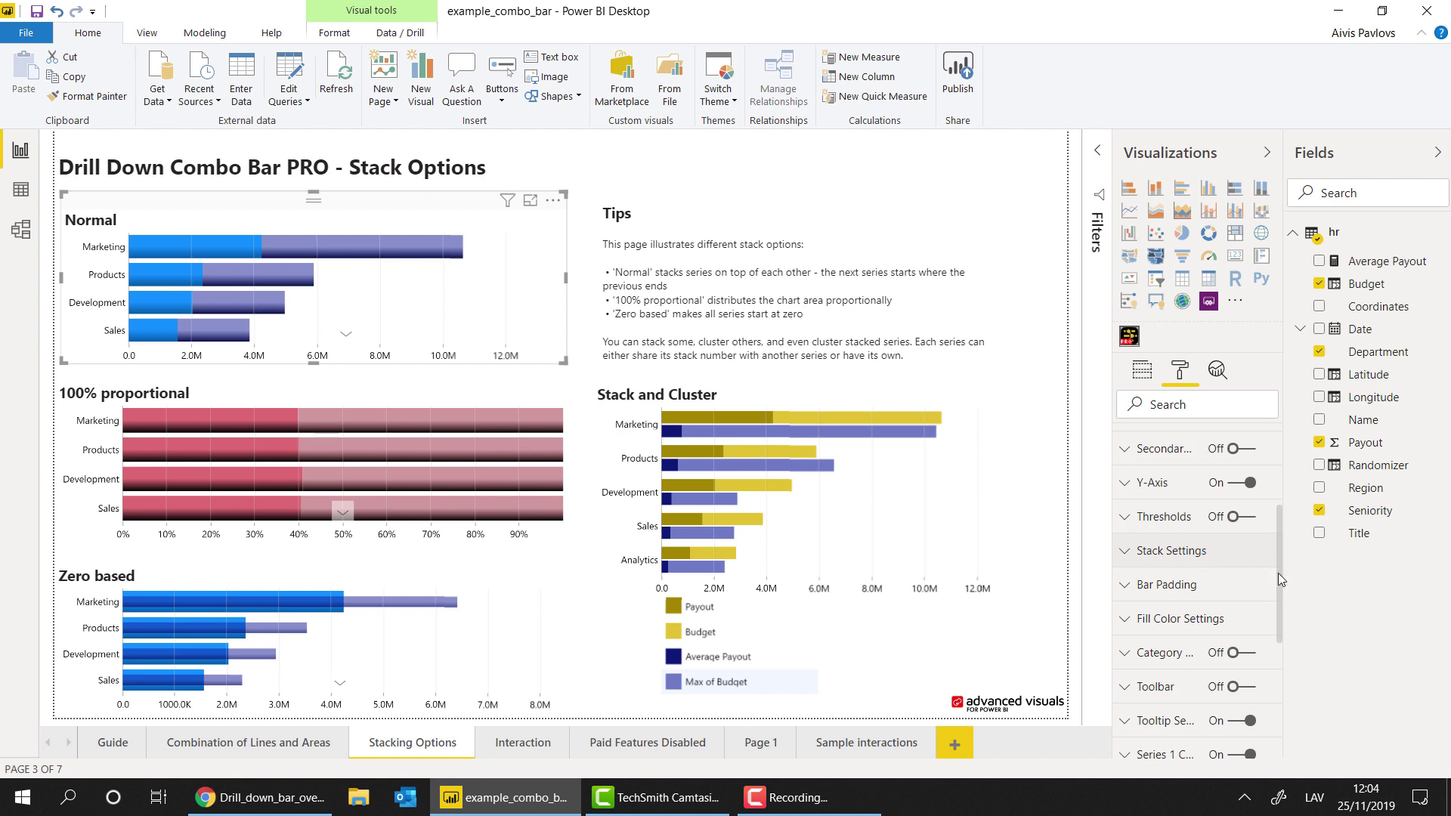
scroll(1278, 573, down, 2)
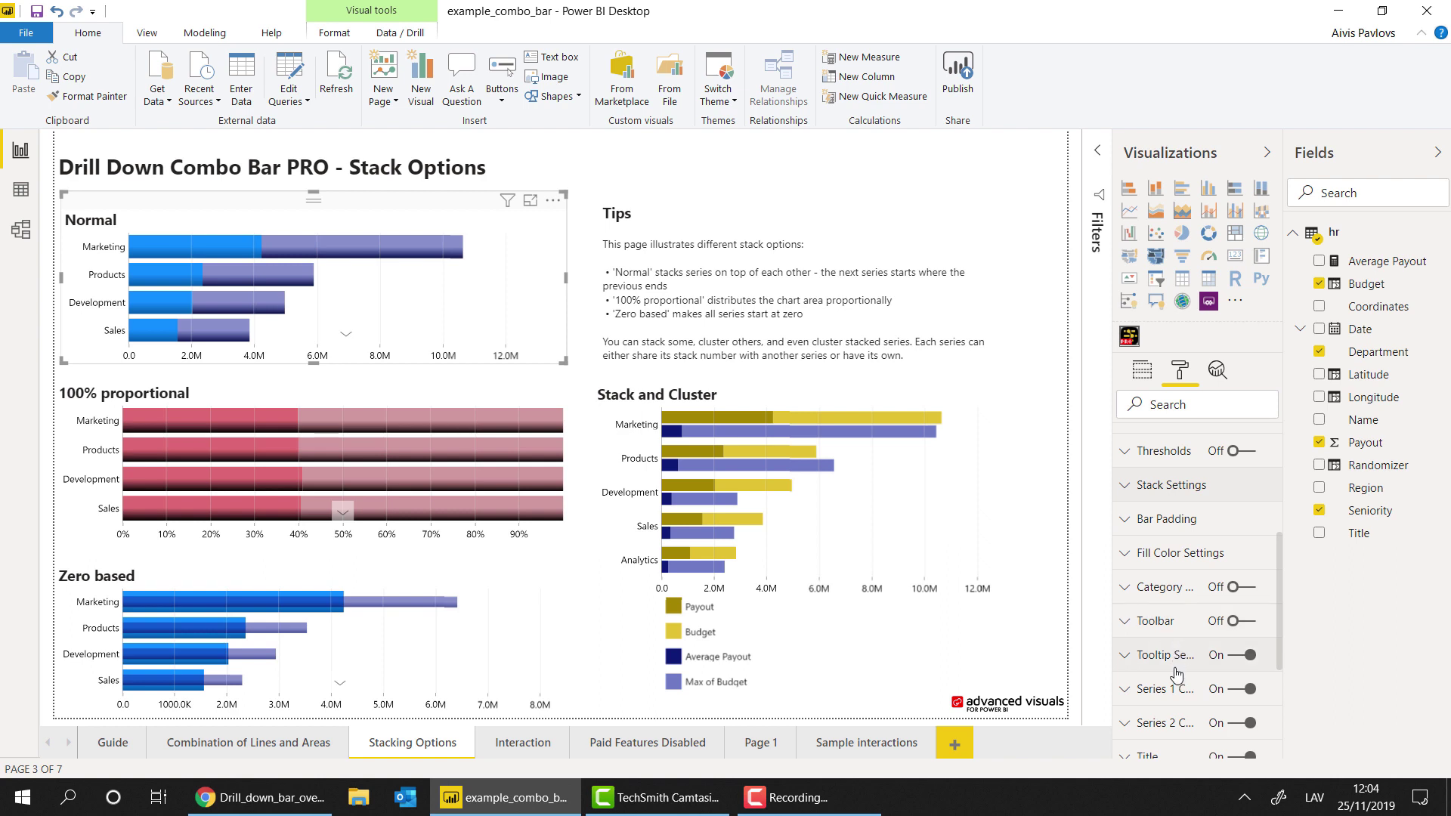
scroll(1176, 674, down, 1)
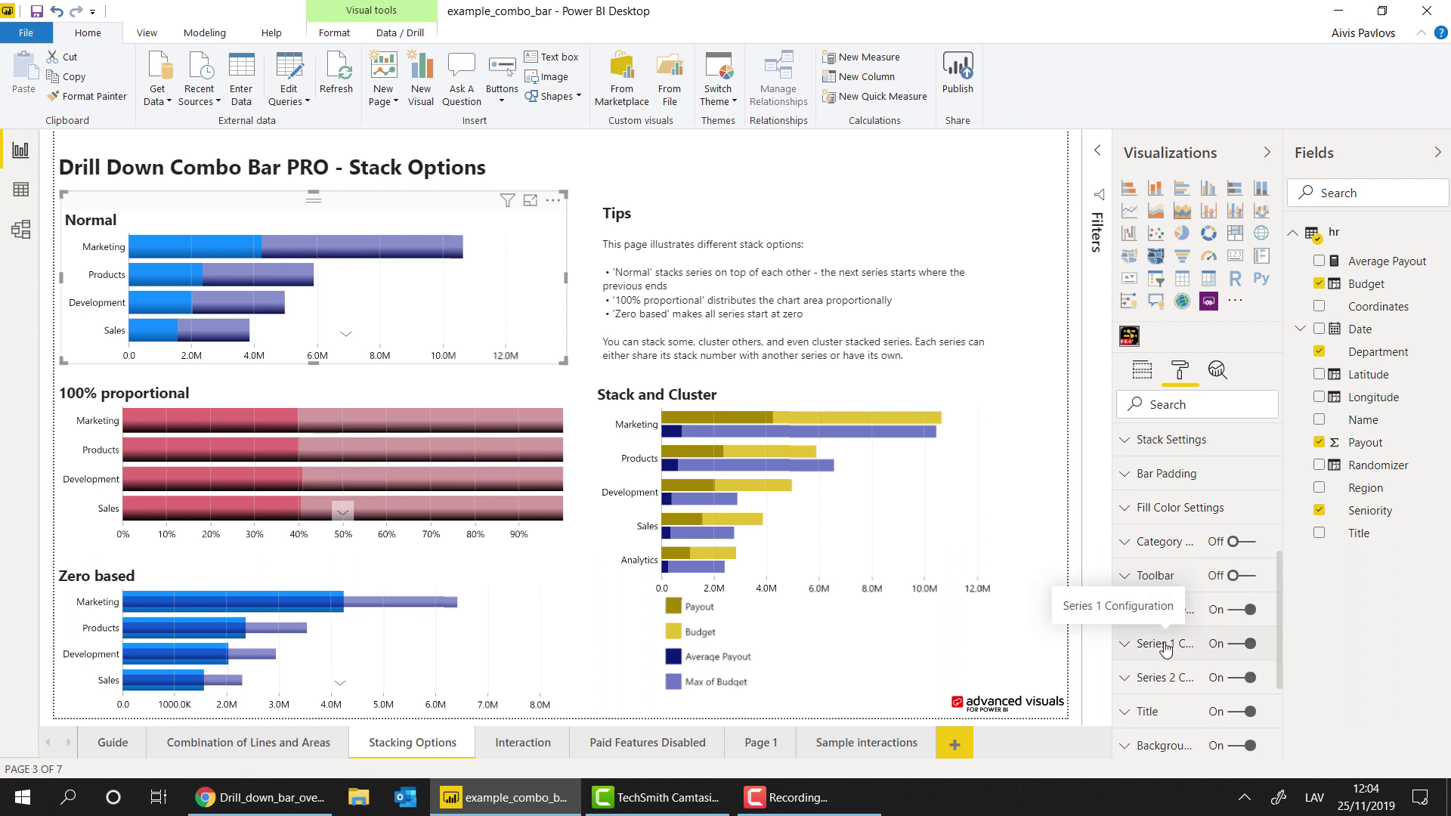
Expand Series 1 Configuration for the Normal chart to show its Bars type and Height Percent 100.
click(1166, 647)
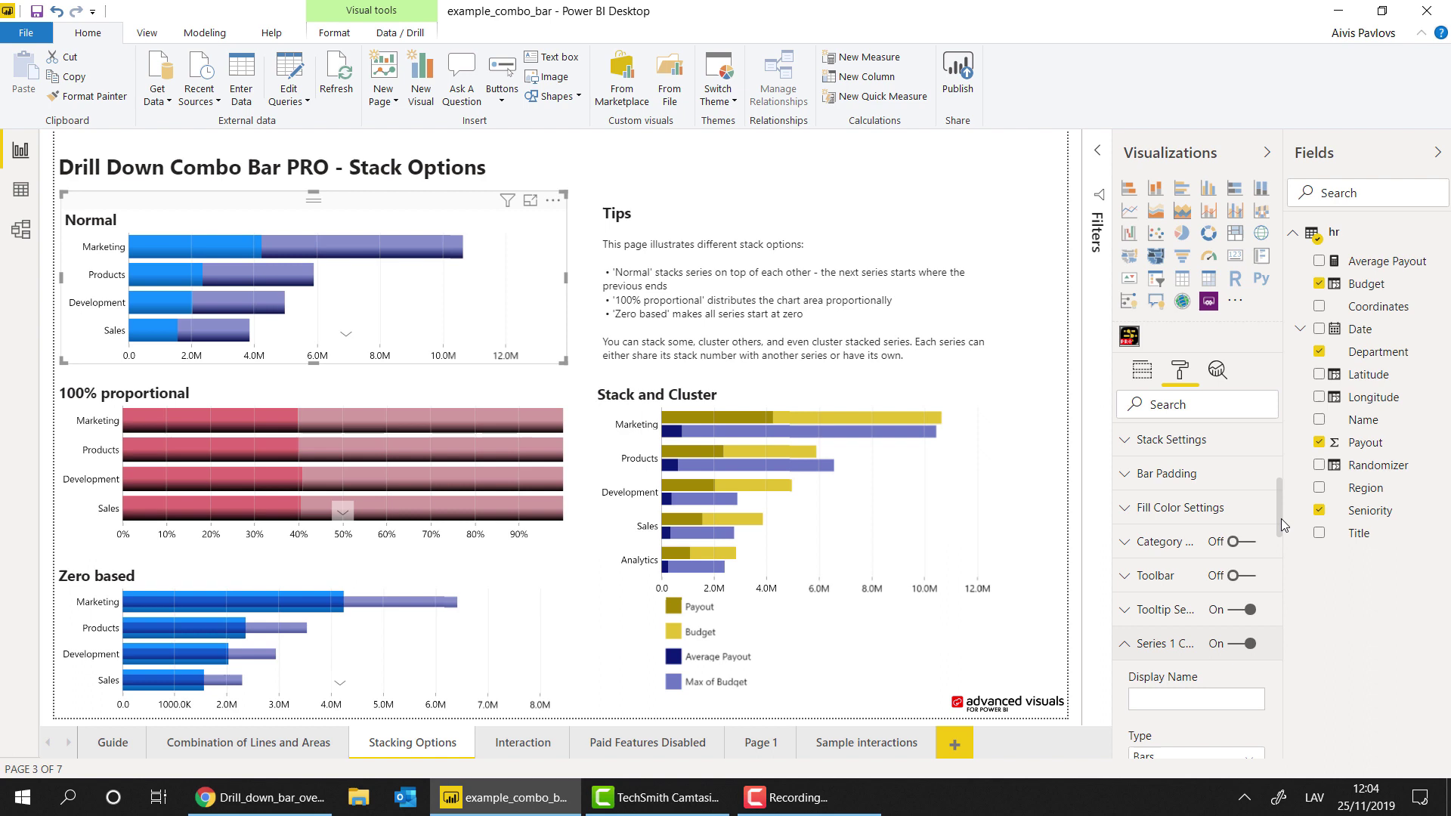
mouse_move(1281, 519)
mouse_down()
mouse_move(1271, 695)
mouse_move(1277, 551)
mouse_up()
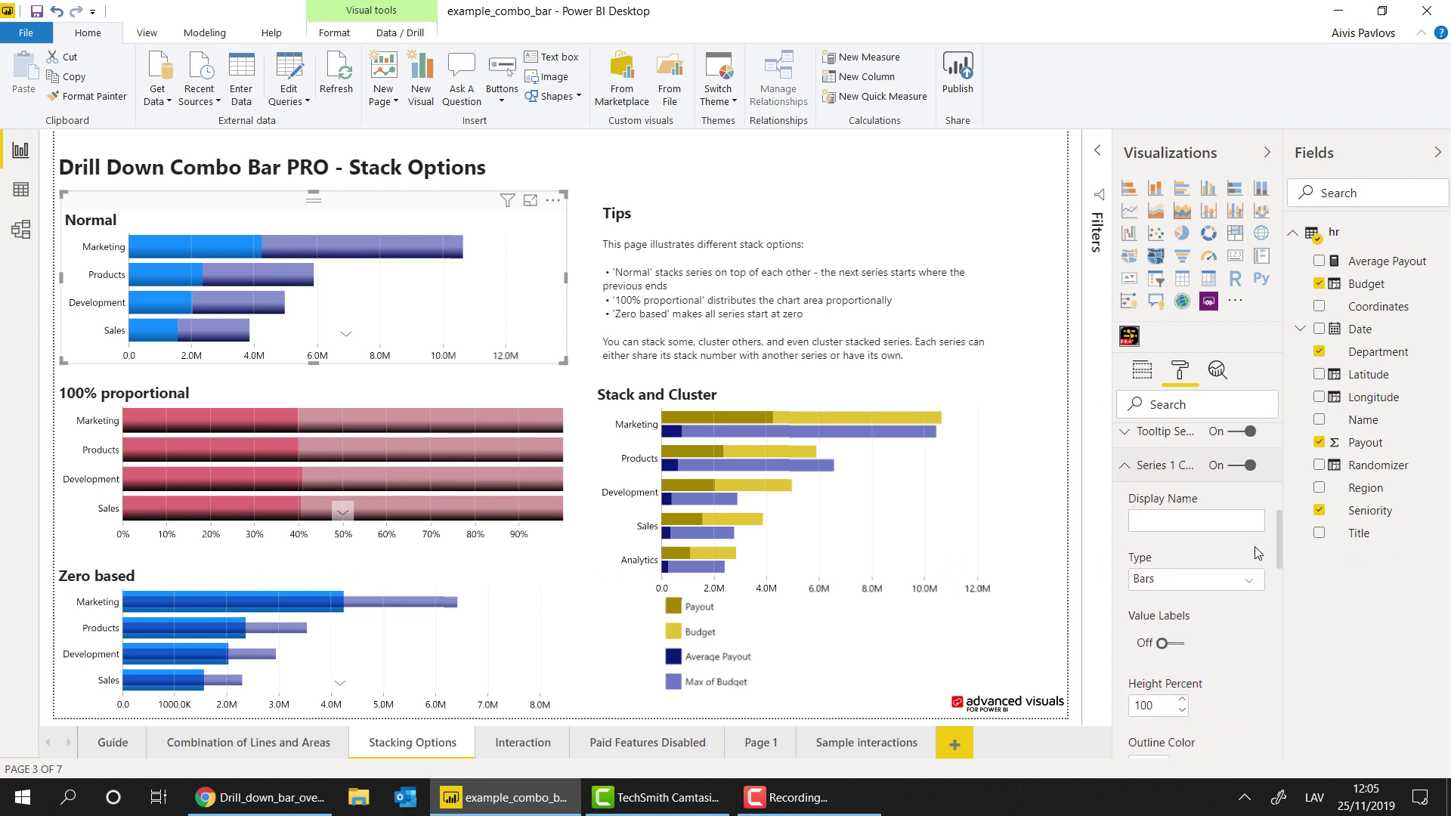